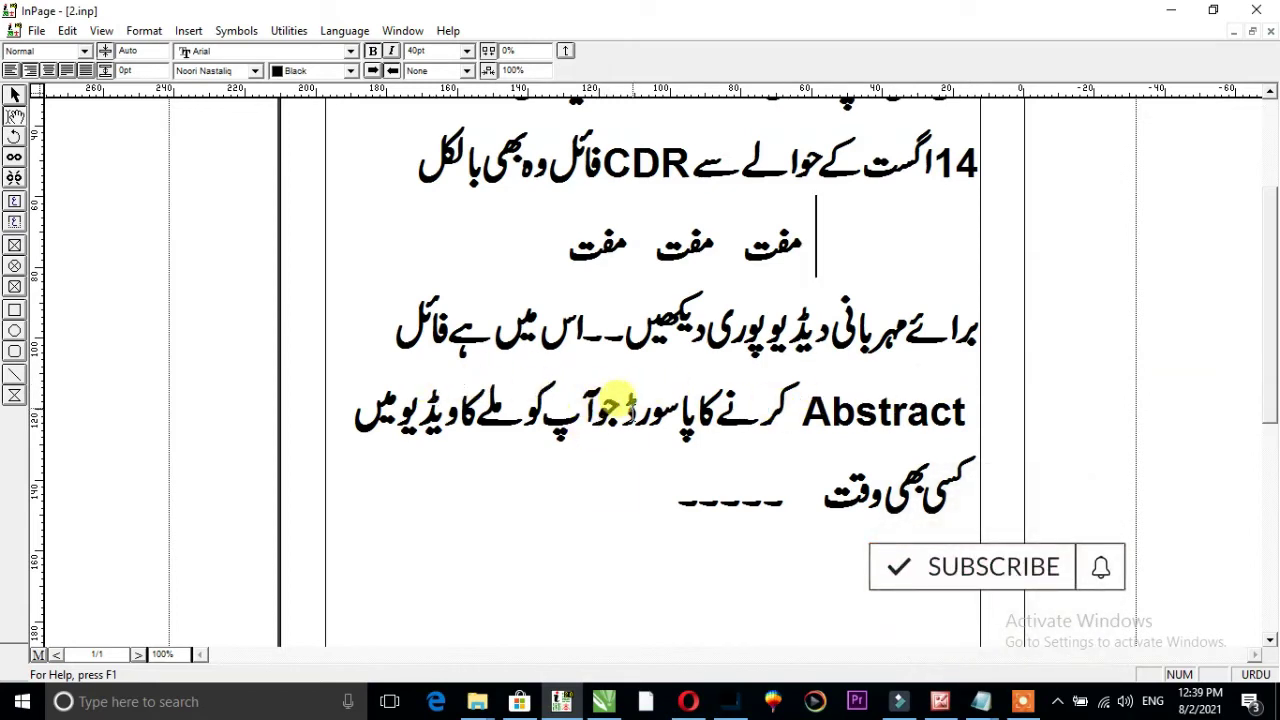
Read through the Urdu notes in 2.inp and inpage file.inp
drag(593, 420, 684, 430)
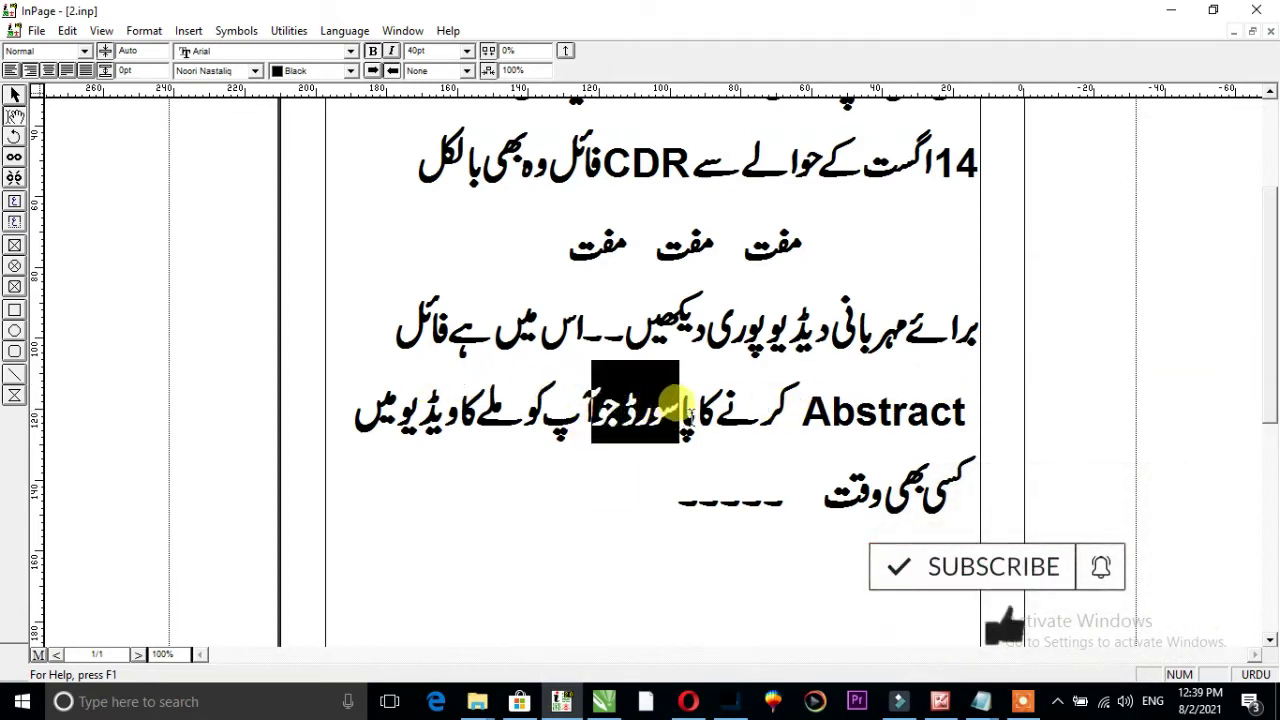
click(606, 480)
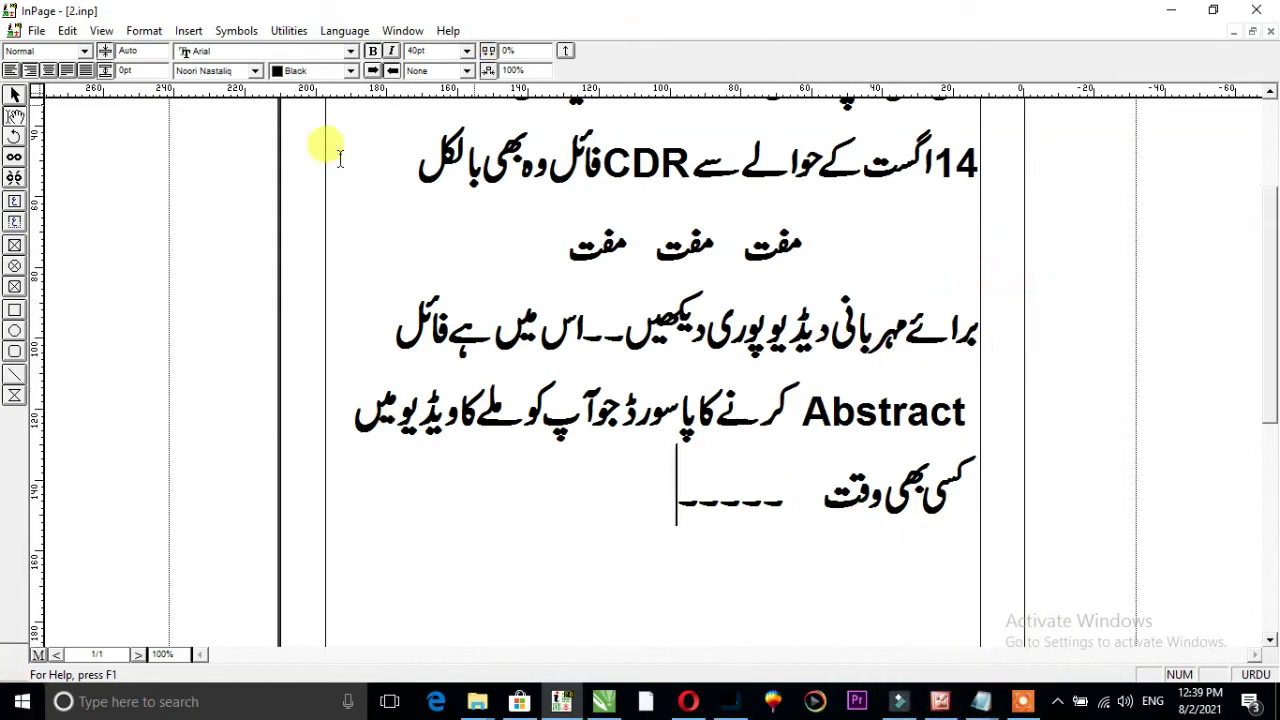
click(1251, 32)
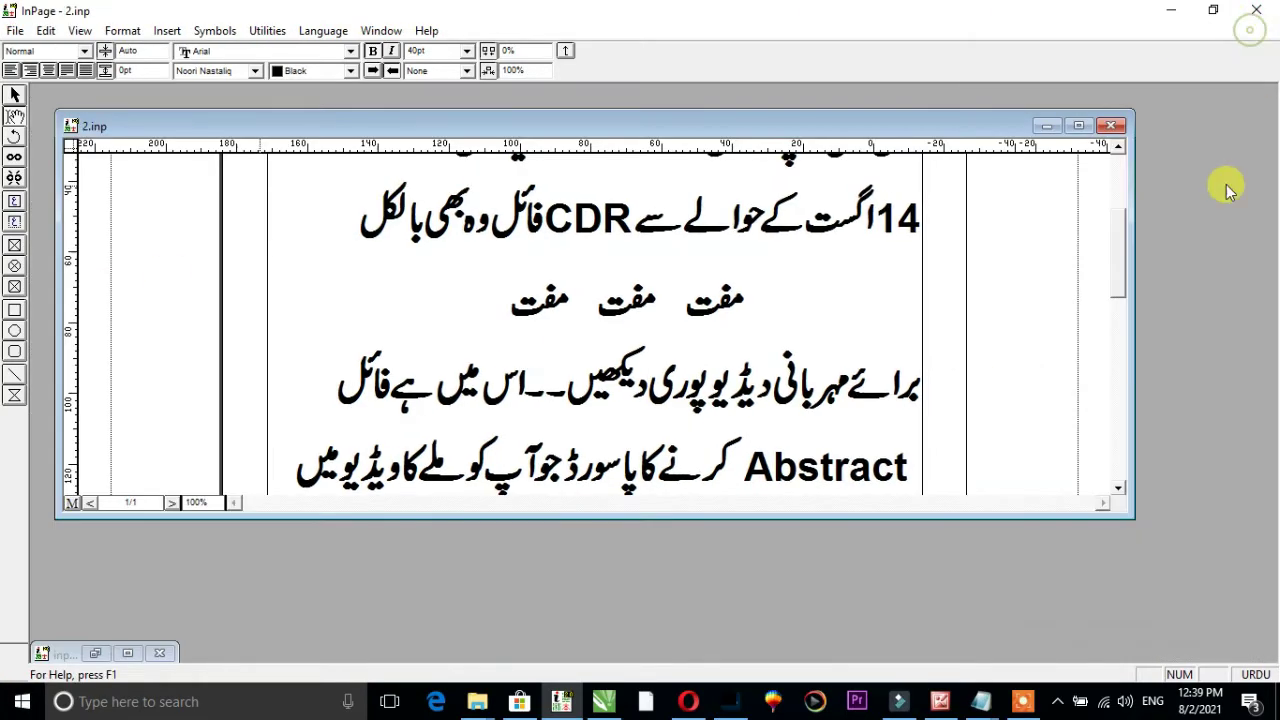
click(132, 650)
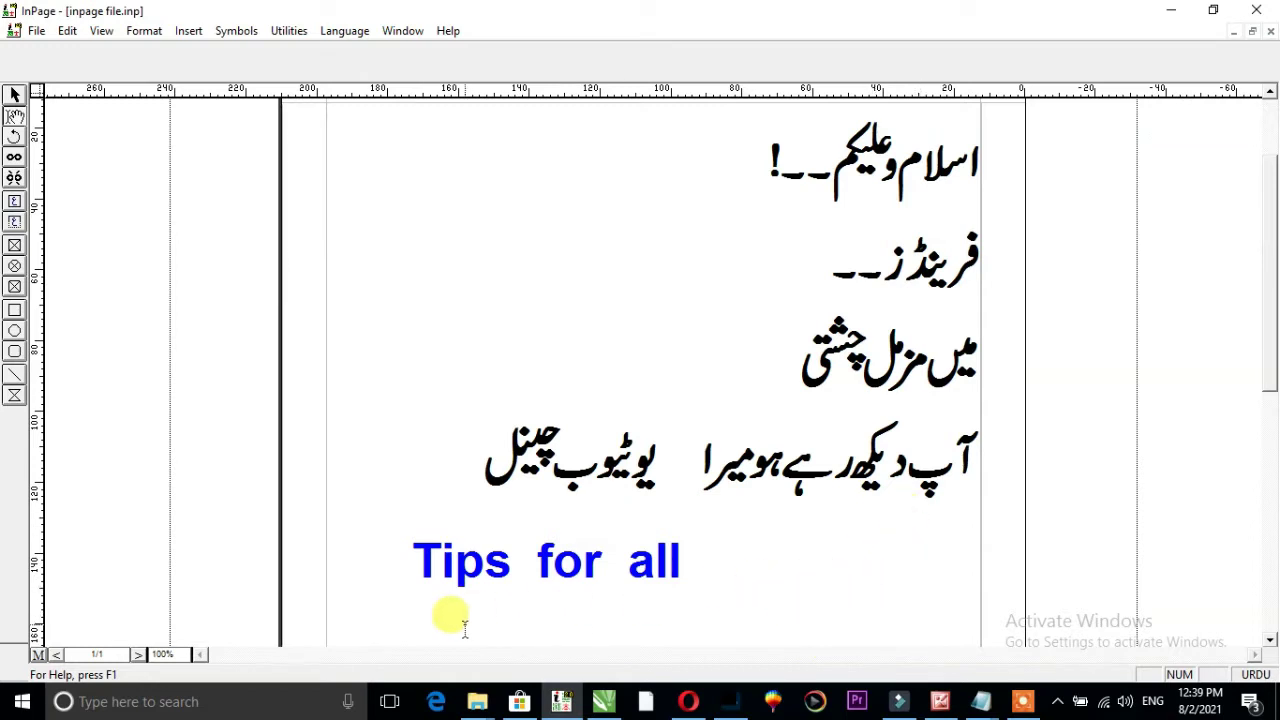
click(1235, 32)
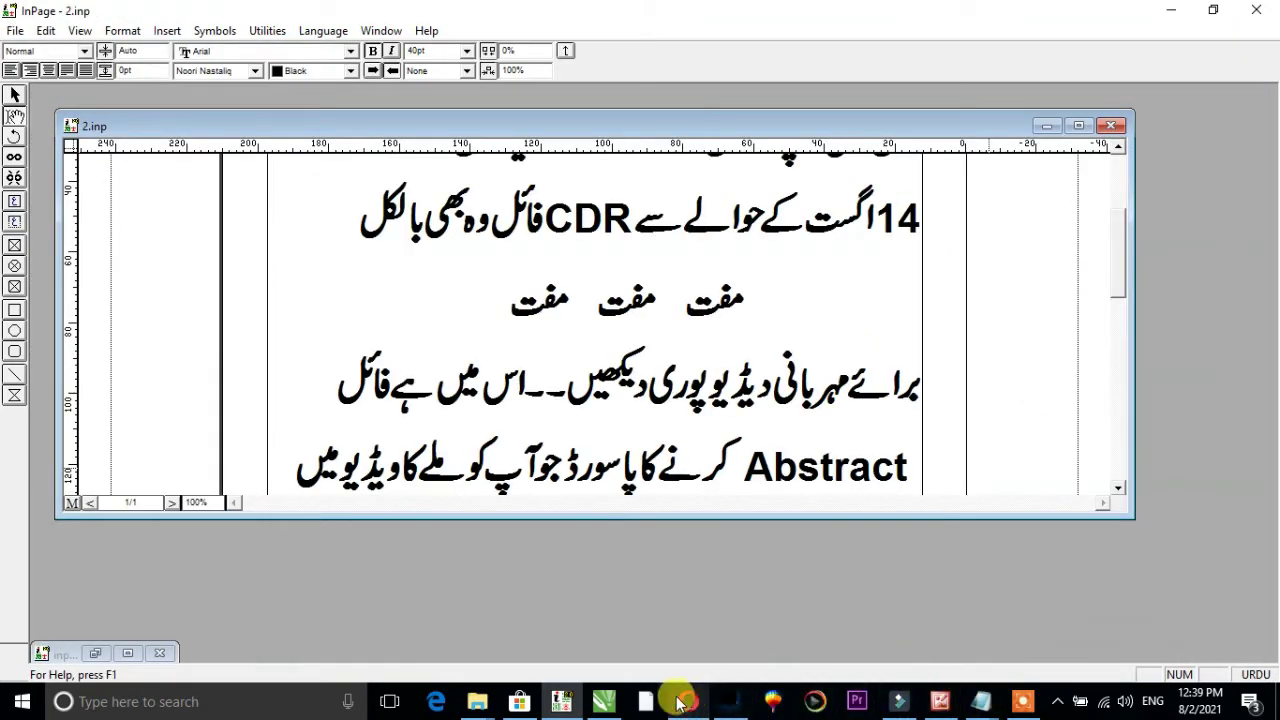
Switch to CorelDRAW and examine the circular 14 August badge up close and at reduced size
click(603, 701)
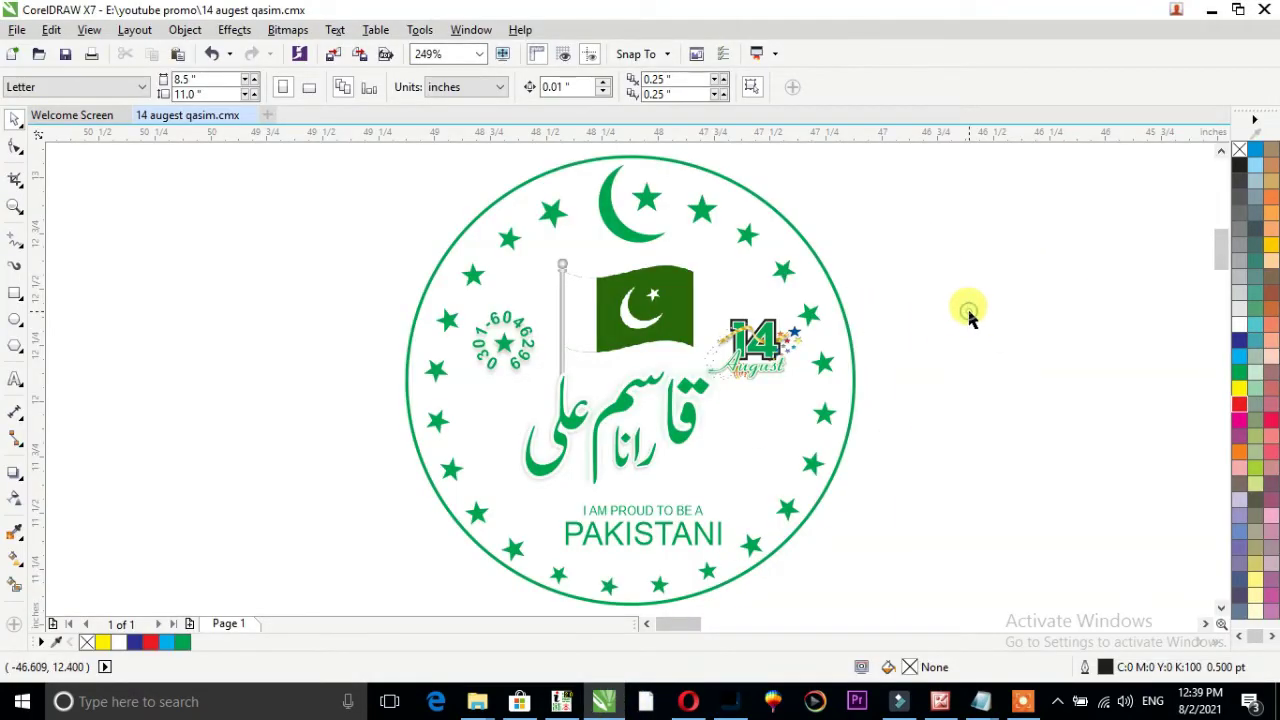
scroll(968, 310, down, 3)
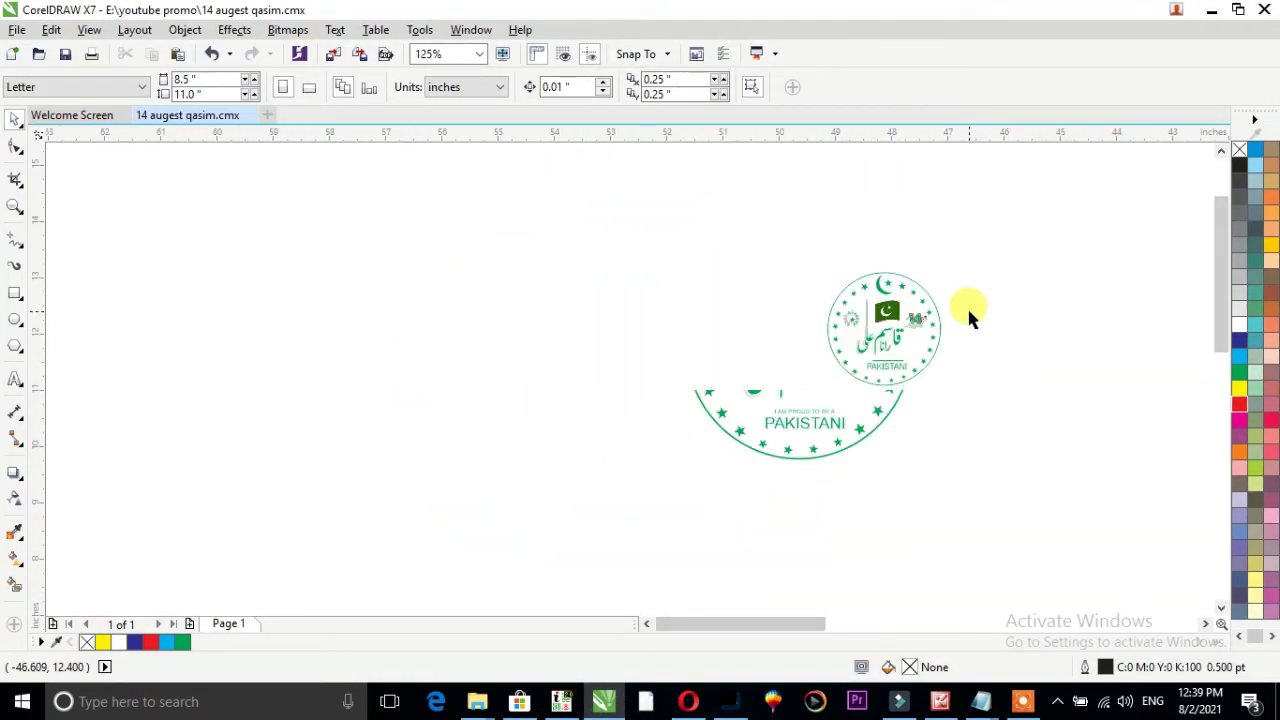
click(845, 322)
key(shift+F2)
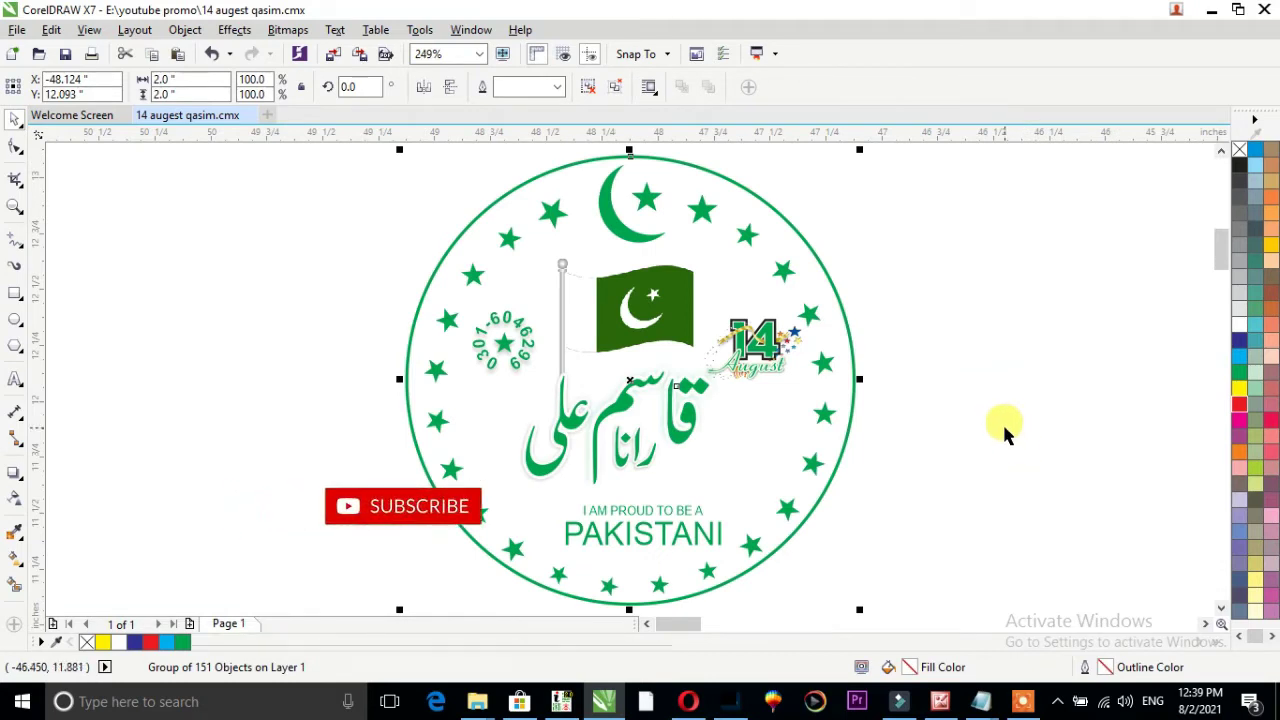
scroll(1002, 422, down, 2)
Ungroup the circular 14 August badge into its individual objects
click(923, 414)
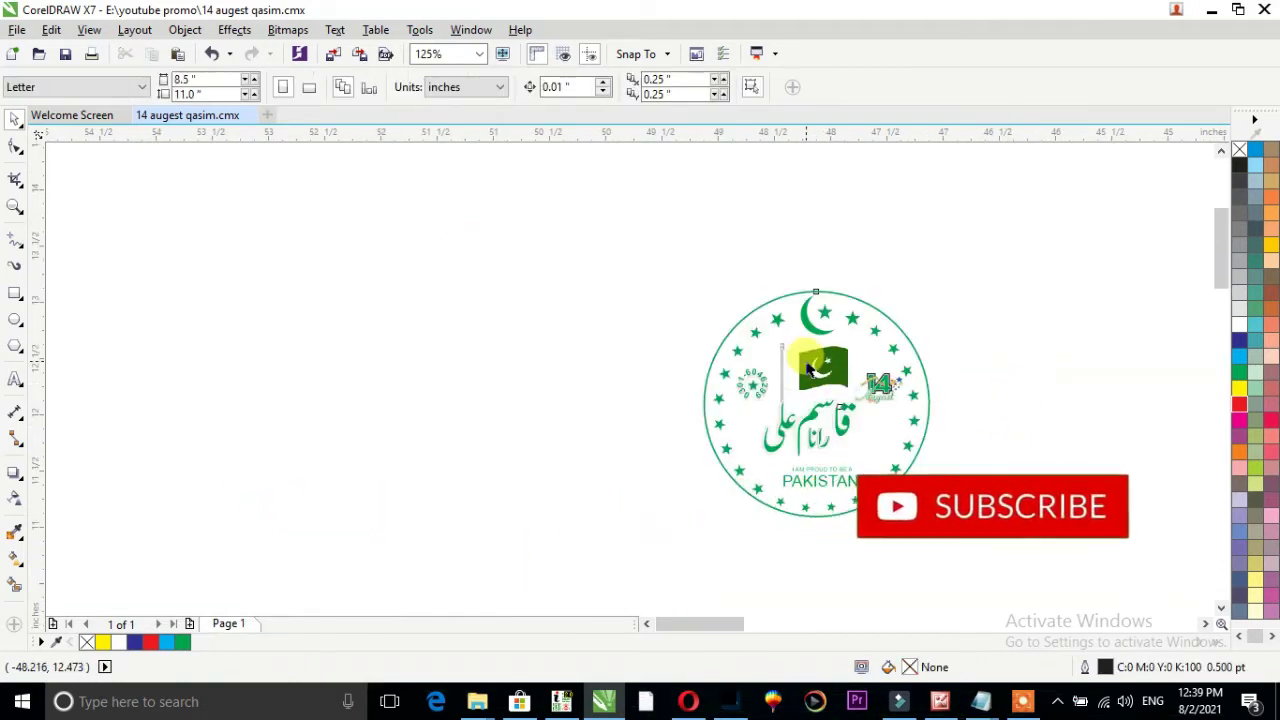
click(808, 368)
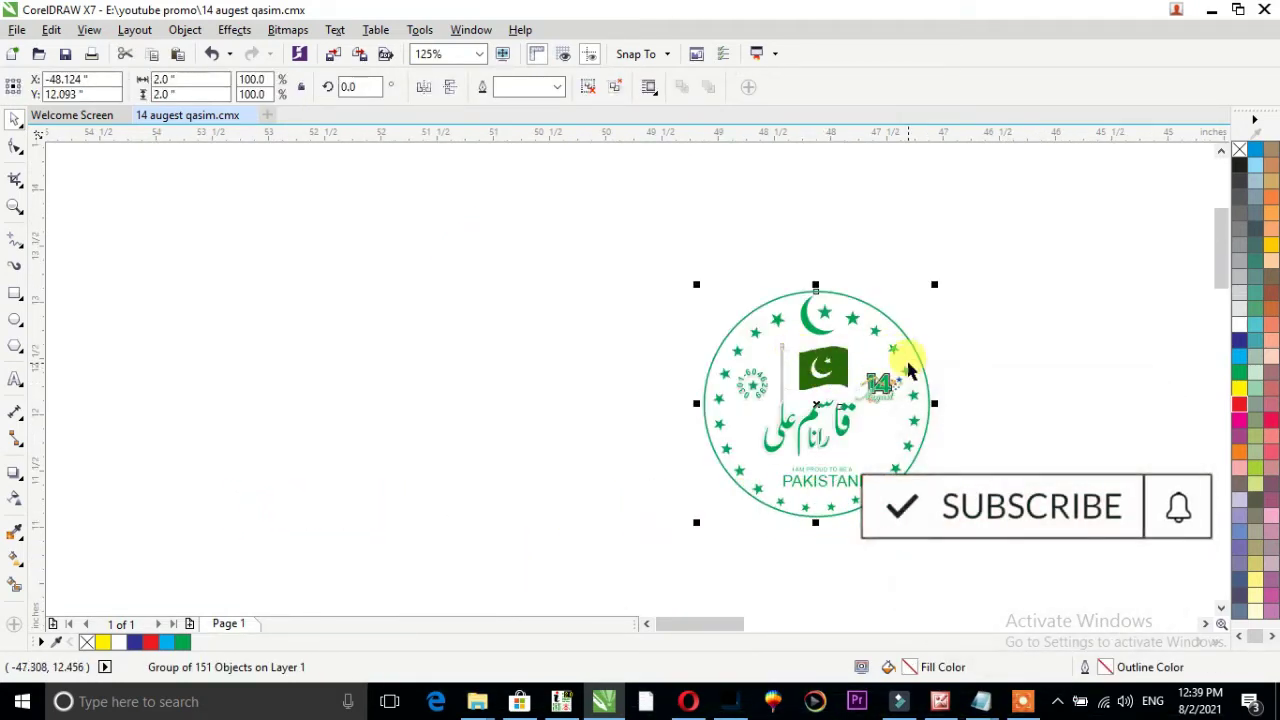
key(ctrl+u)
Pull the flag, phone-number ring and crescent out of the badge, enlarging the ring to about 0.93 in wide and the crescent to about 0.84 in
click(824, 370)
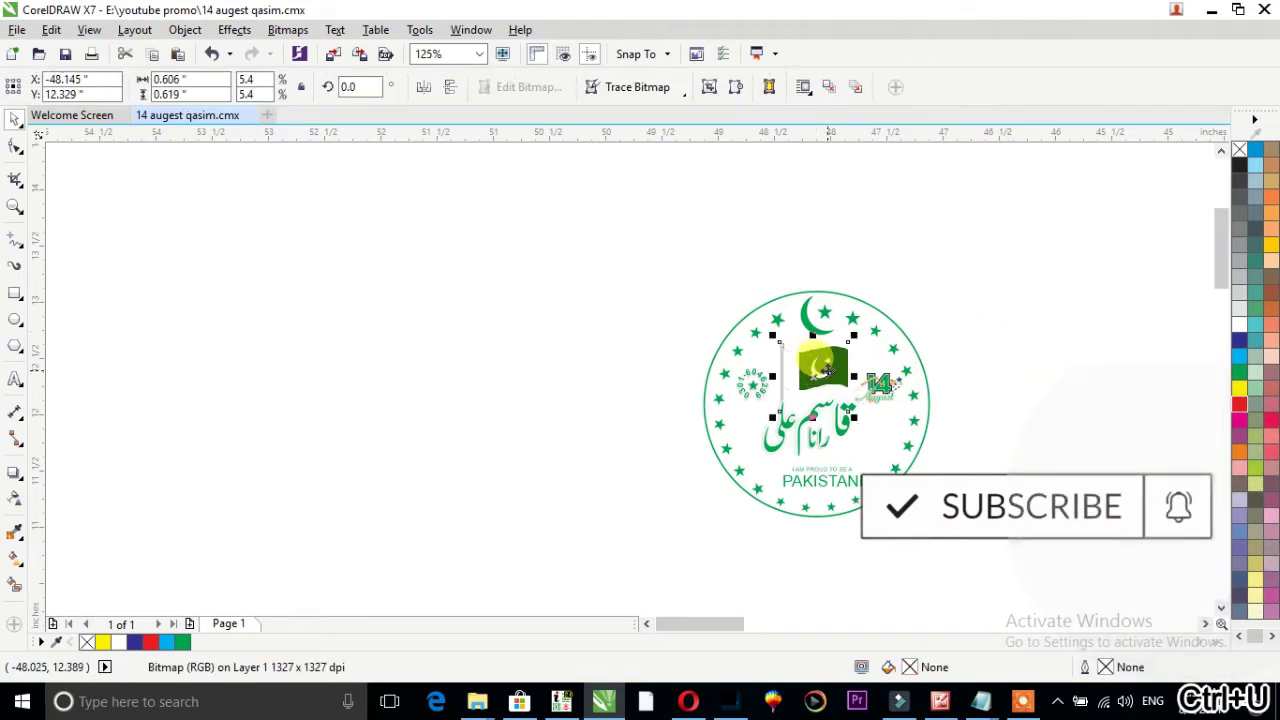
drag(826, 370, 252, 313)
click(305, 372)
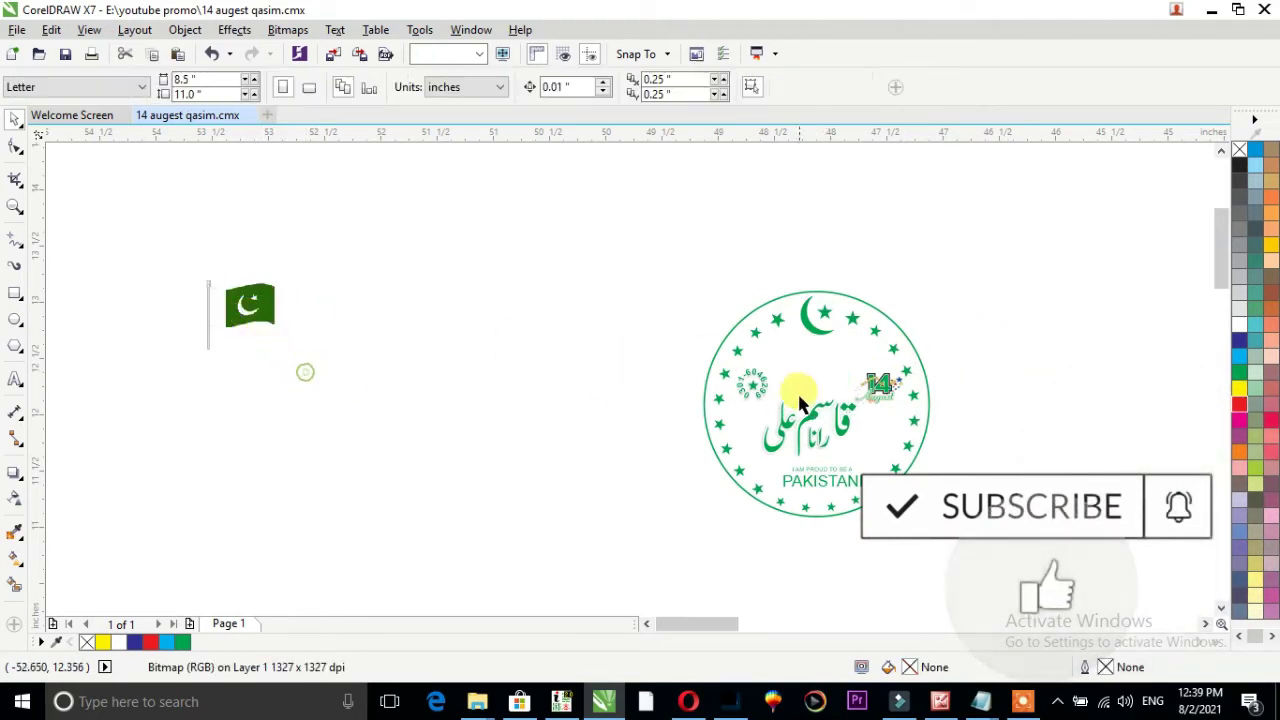
drag(750, 382, 320, 420)
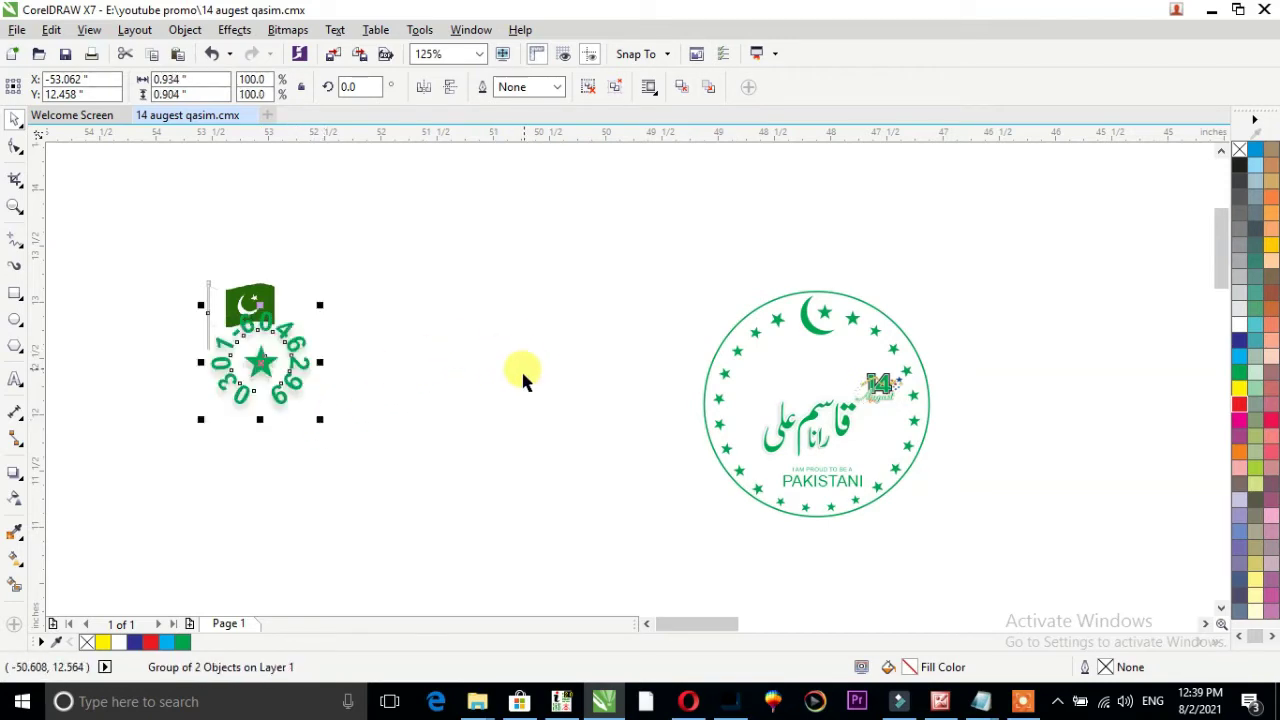
click(817, 328)
mouse_move(817, 318)
mouse_down()
mouse_move(466, 229)
mouse_move(521, 292)
mouse_up()
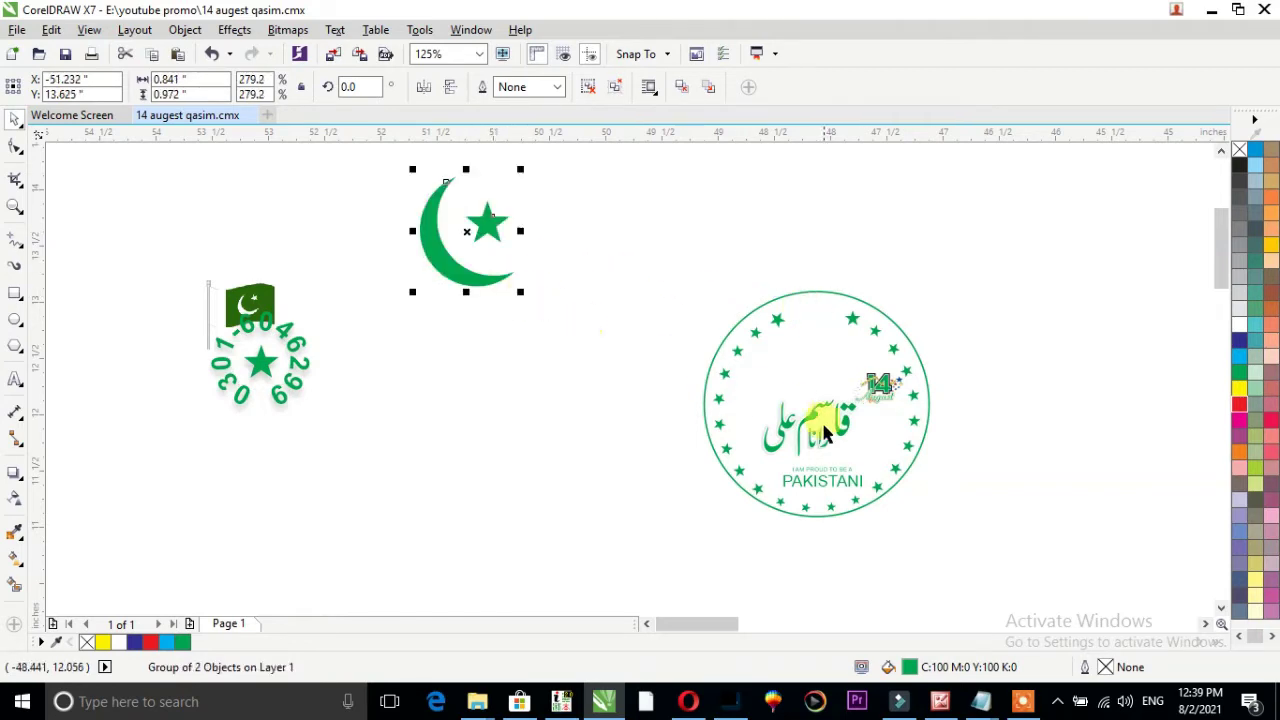
Undo a trial move of the number 14 alone and move the complete 14 August artwork out of the badge
click(876, 392)
drag(876, 392, 414, 343)
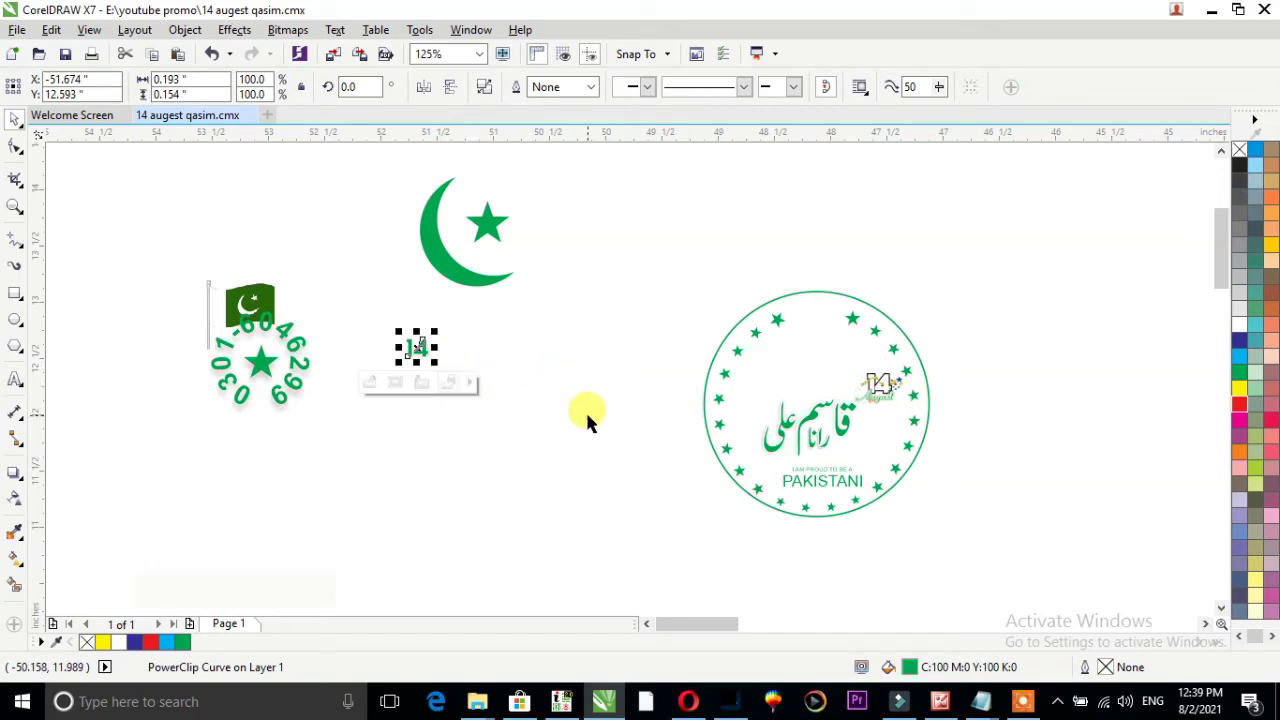
key(ctrl+z)
drag(965, 348, 465, 555)
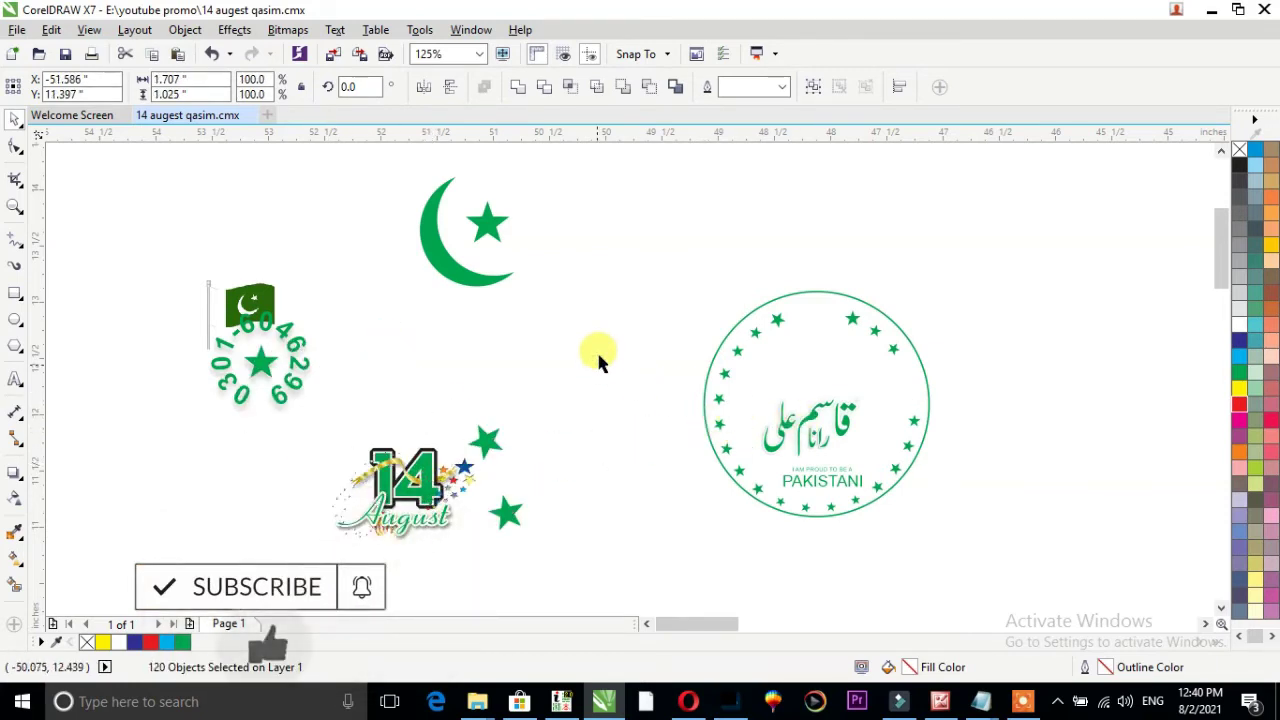
Move the name calligraphy and its neighbouring stars out of the badge, enlarging the selection to about 2.12 by 1.28 in
drag(598, 358, 886, 457)
drag(786, 417, 452, 343)
drag(535, 396, 575, 415)
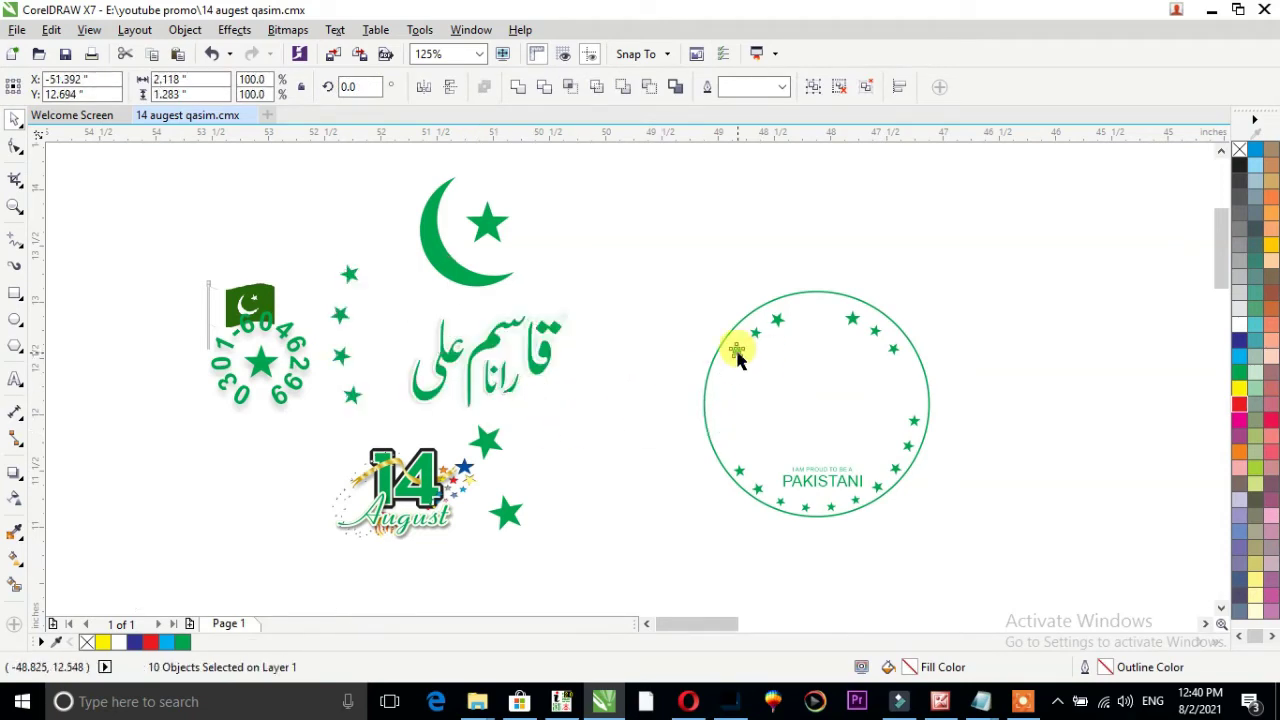
Enlarge one upper-left rim star to about 1.12 in wide and the PAKISTANI slogan to about 1.46 in wide
click(737, 352)
drag(752, 365, 808, 412)
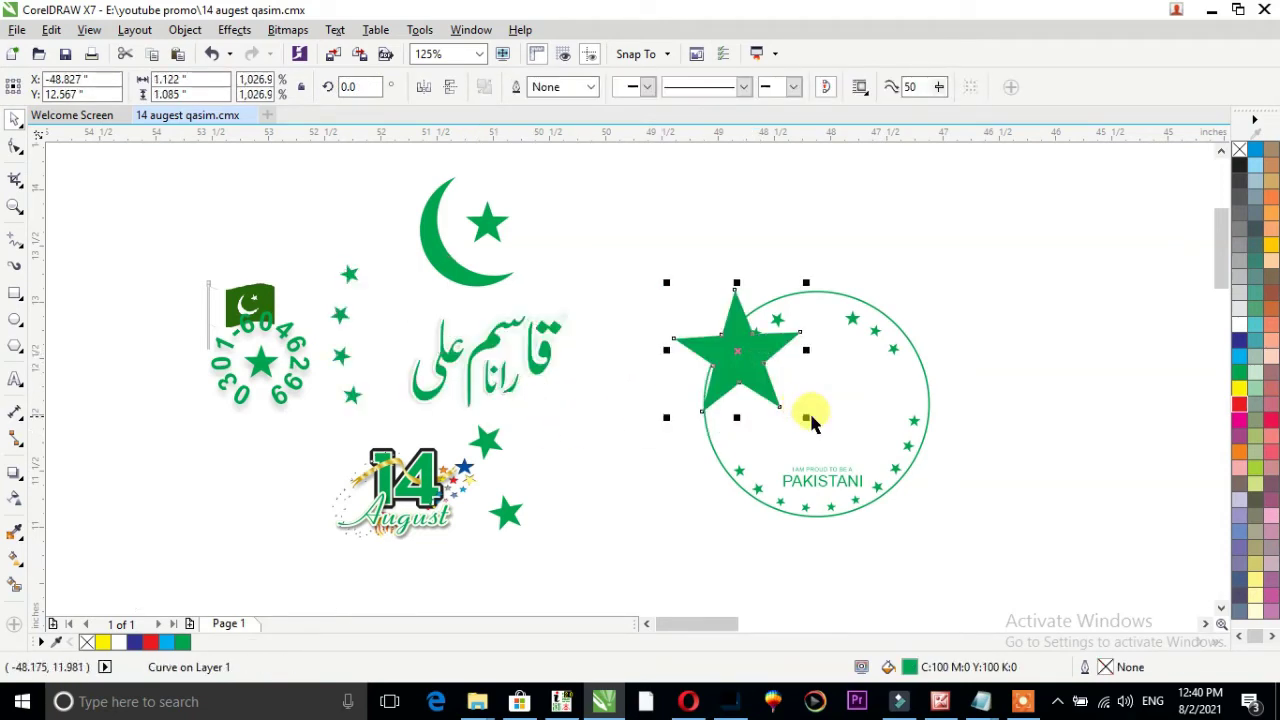
click(845, 488)
drag(874, 492, 886, 522)
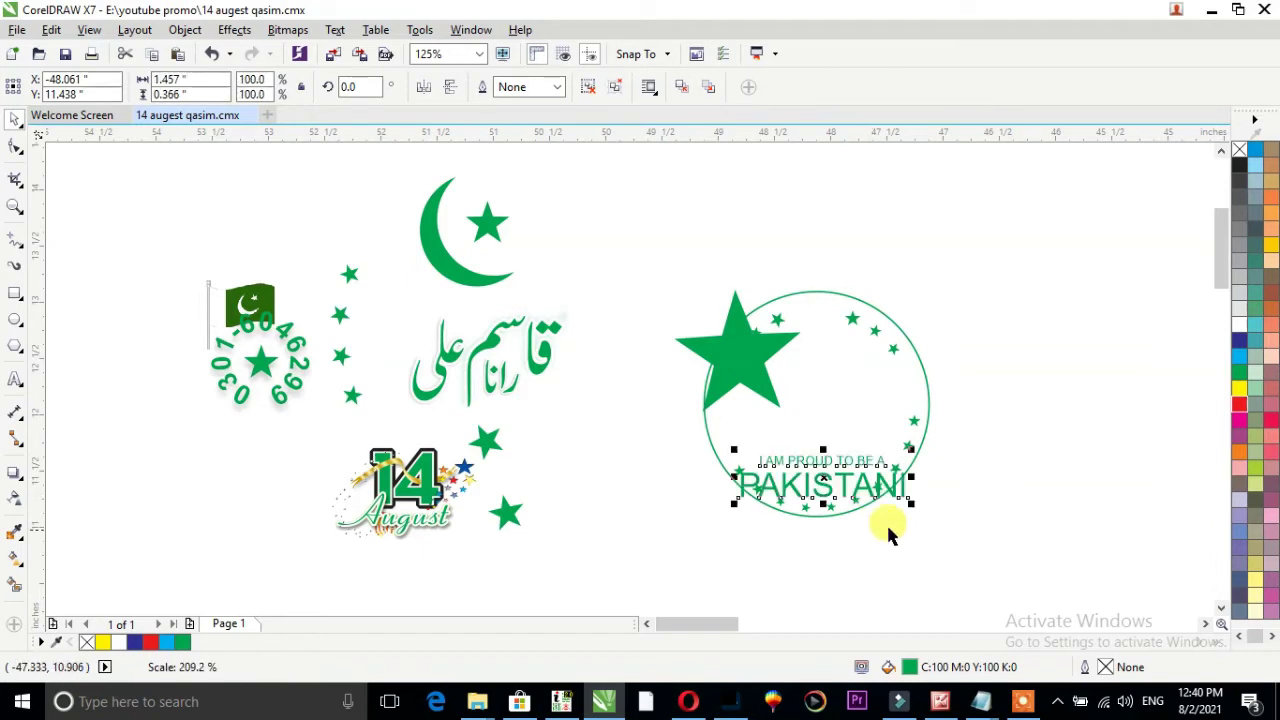
Shift the outer circle upward and move six right-hand rim stars outside it, enlarging the lower three to about 0.73 by 1.42 in overall
drag(831, 472, 814, 429)
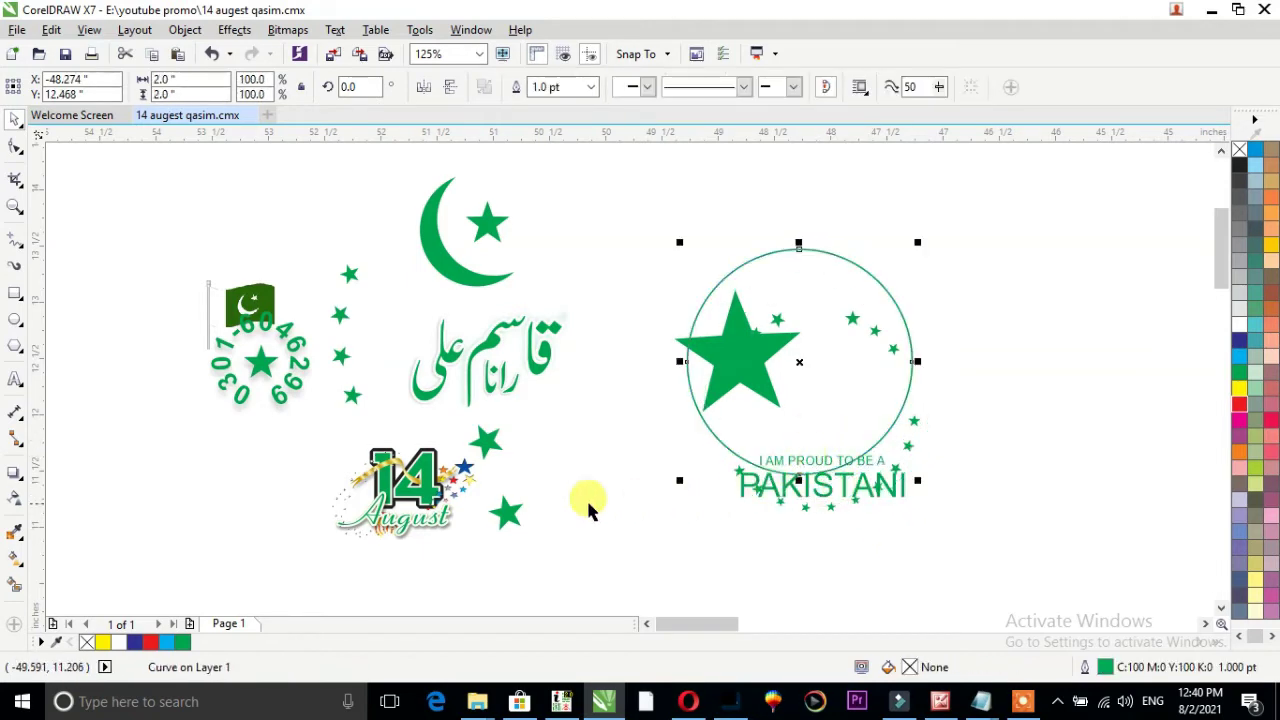
click(1041, 379)
drag(900, 355, 1095, 234)
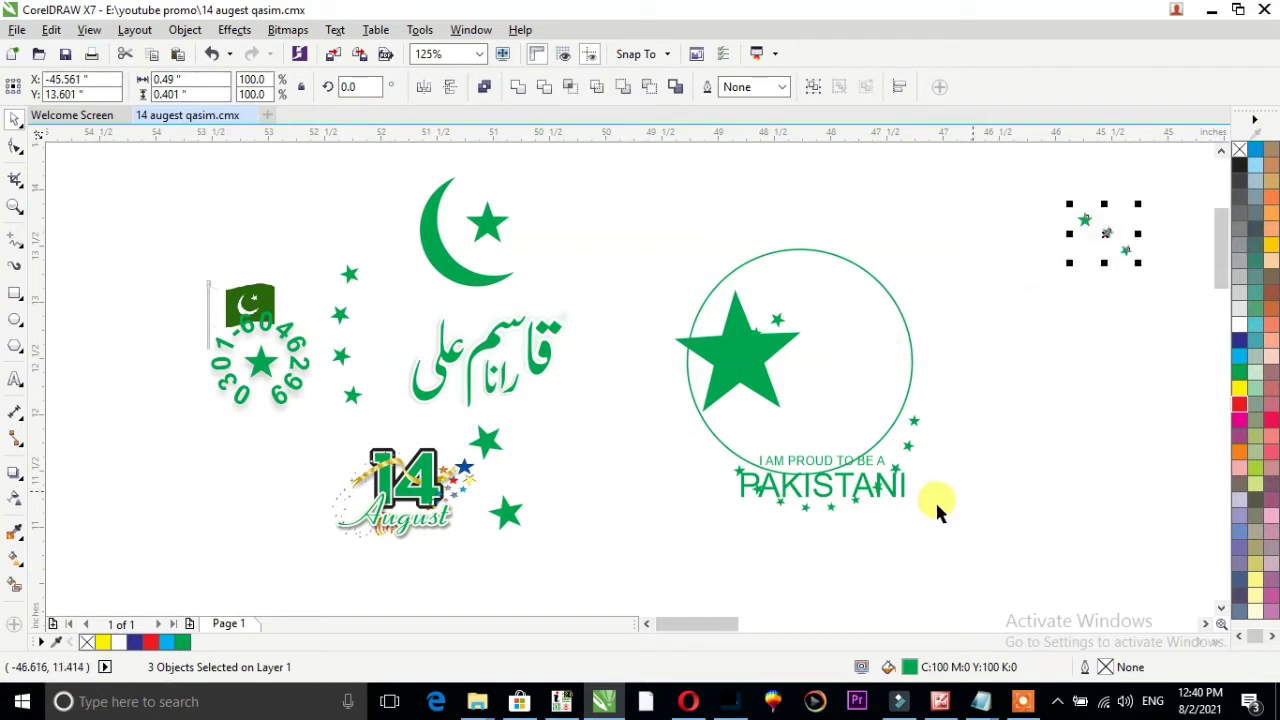
drag(1001, 372, 1116, 440)
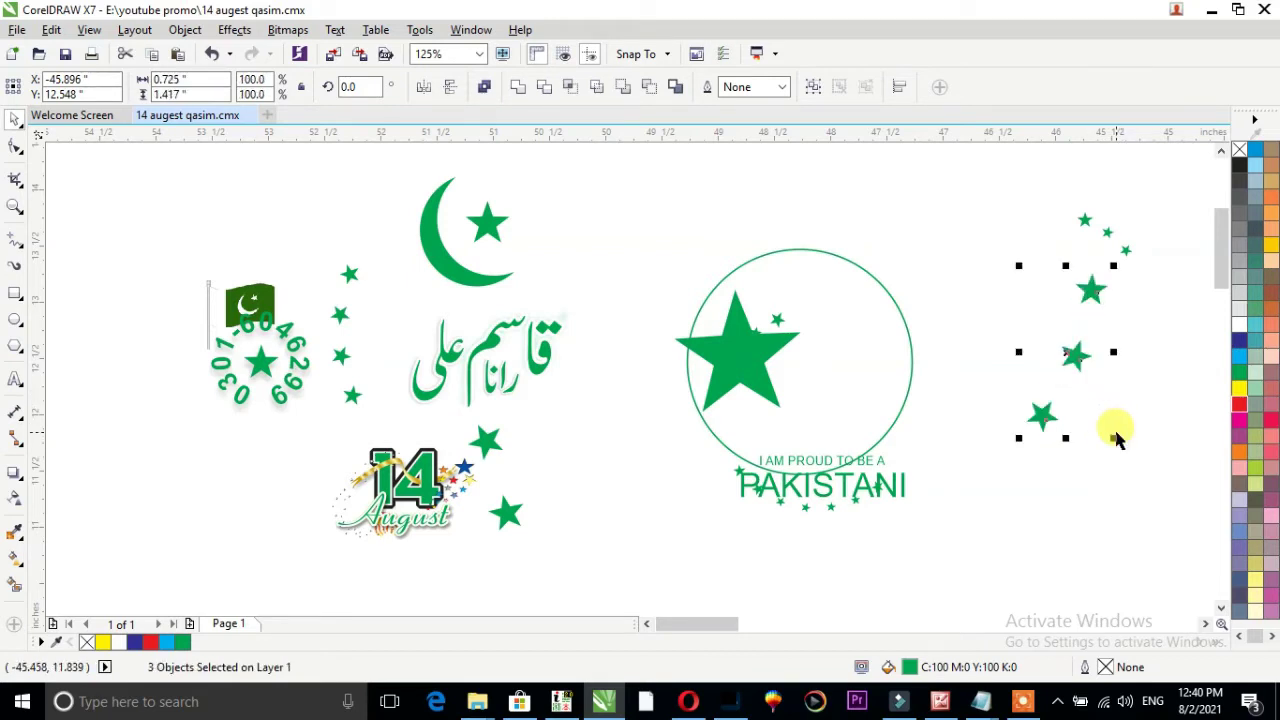
Reduce the oversized star on the circle to about 0.54 in wide and shift it lower
click(768, 402)
drag(805, 416, 731, 408)
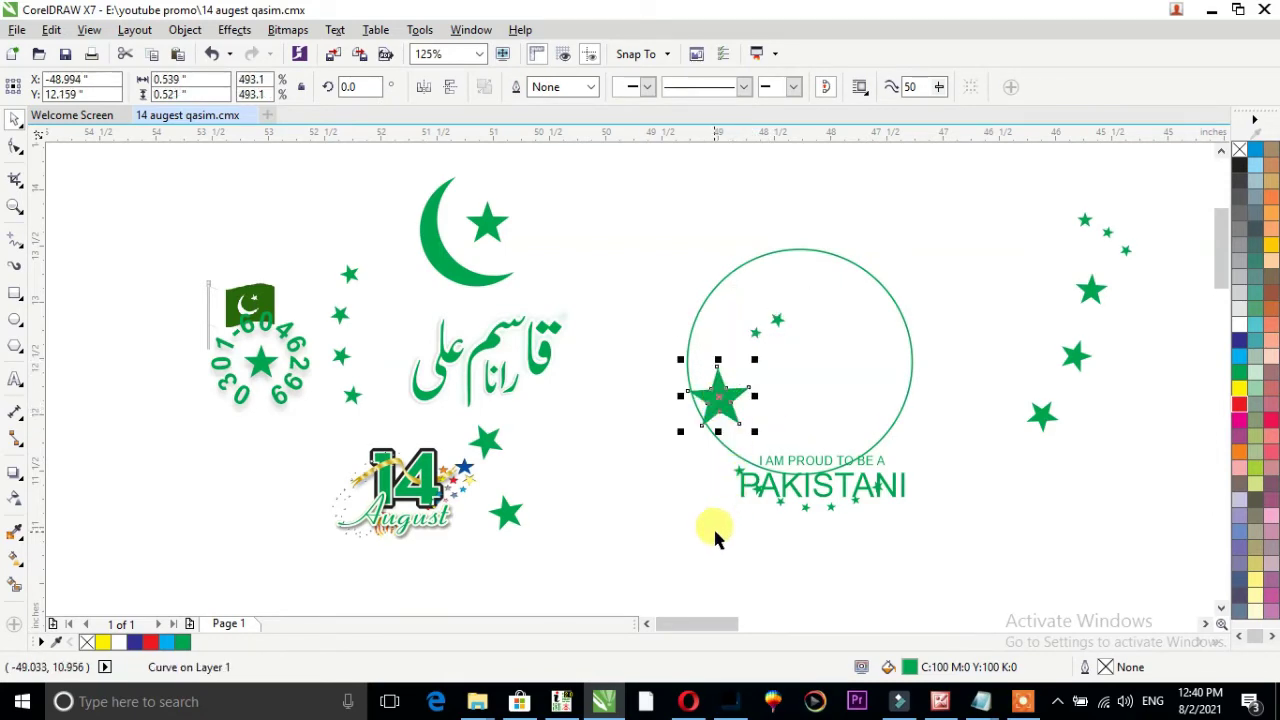
Undo all the trial moves and resizes back to the original, ungrouped badge layout
key(ctrl+z)
key(ctrl+z)
key(ctrl+z)
key(ctrl+z)
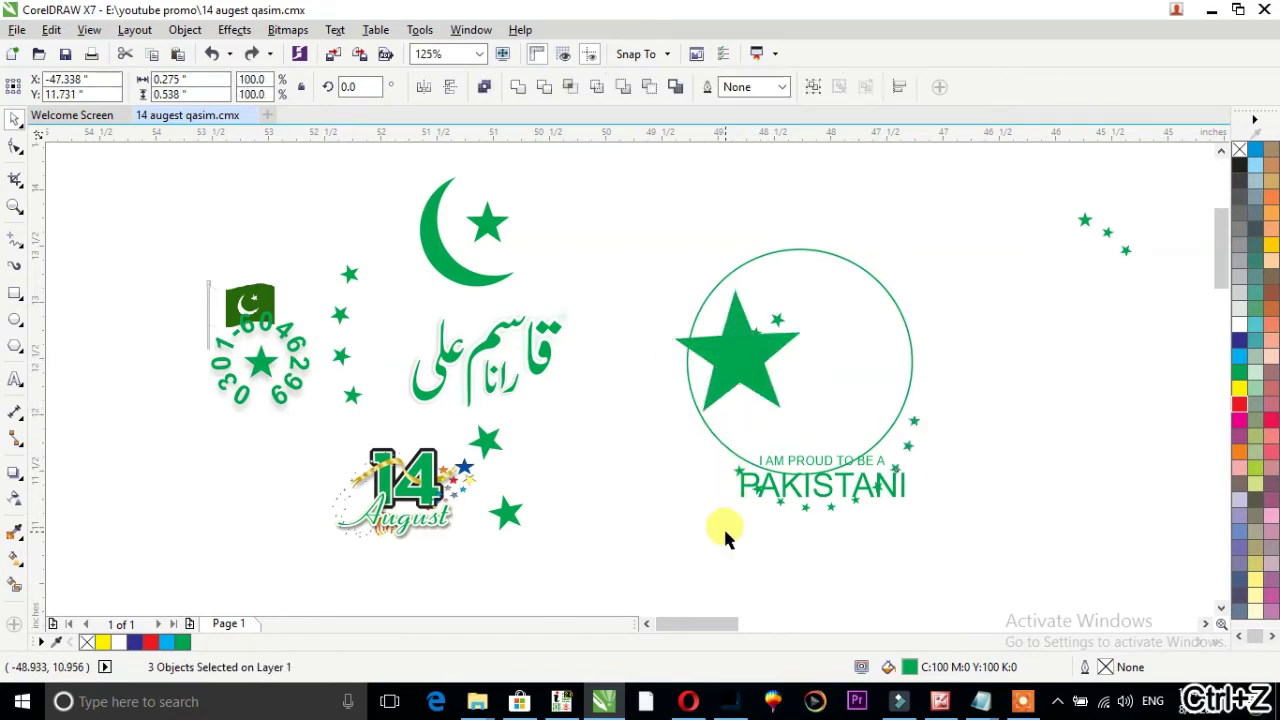
key(ctrl+z)
key(ctrl+z)
key(ctrl+z)
key(ctrl+z)
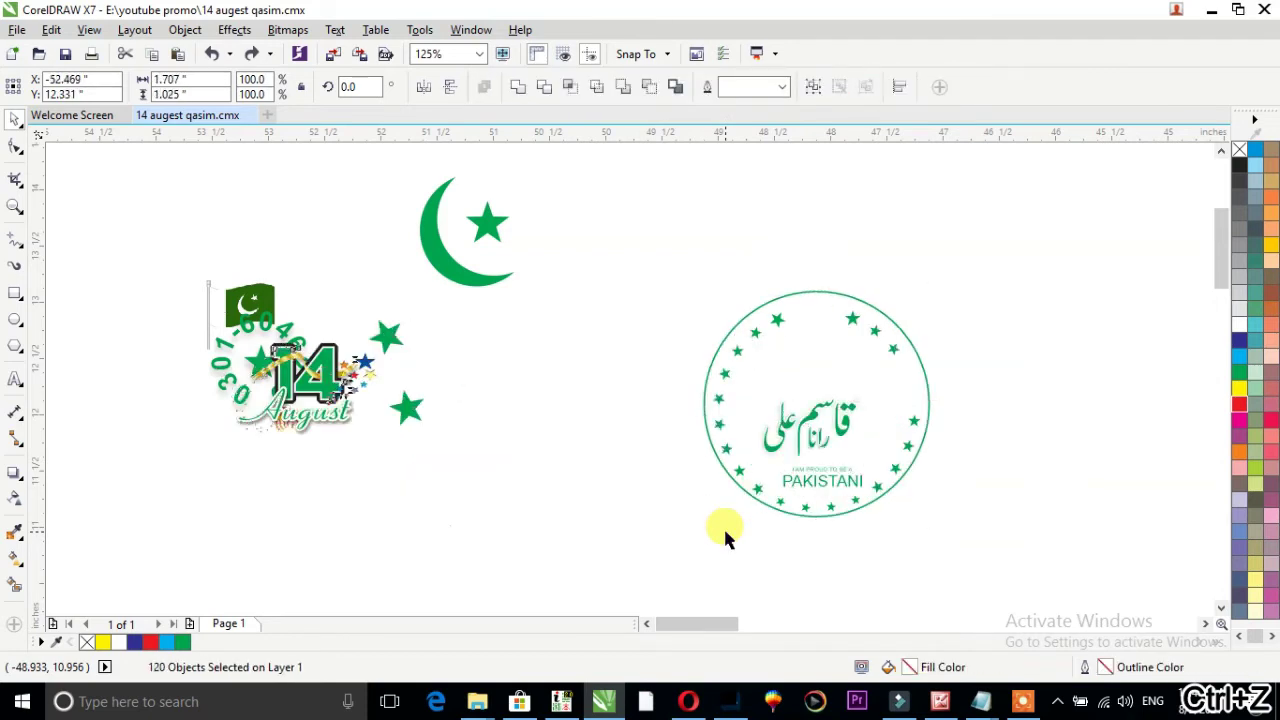
key(ctrl+z)
key(ctrl+z)
key(ctrl+z)
key(ctrl+z)
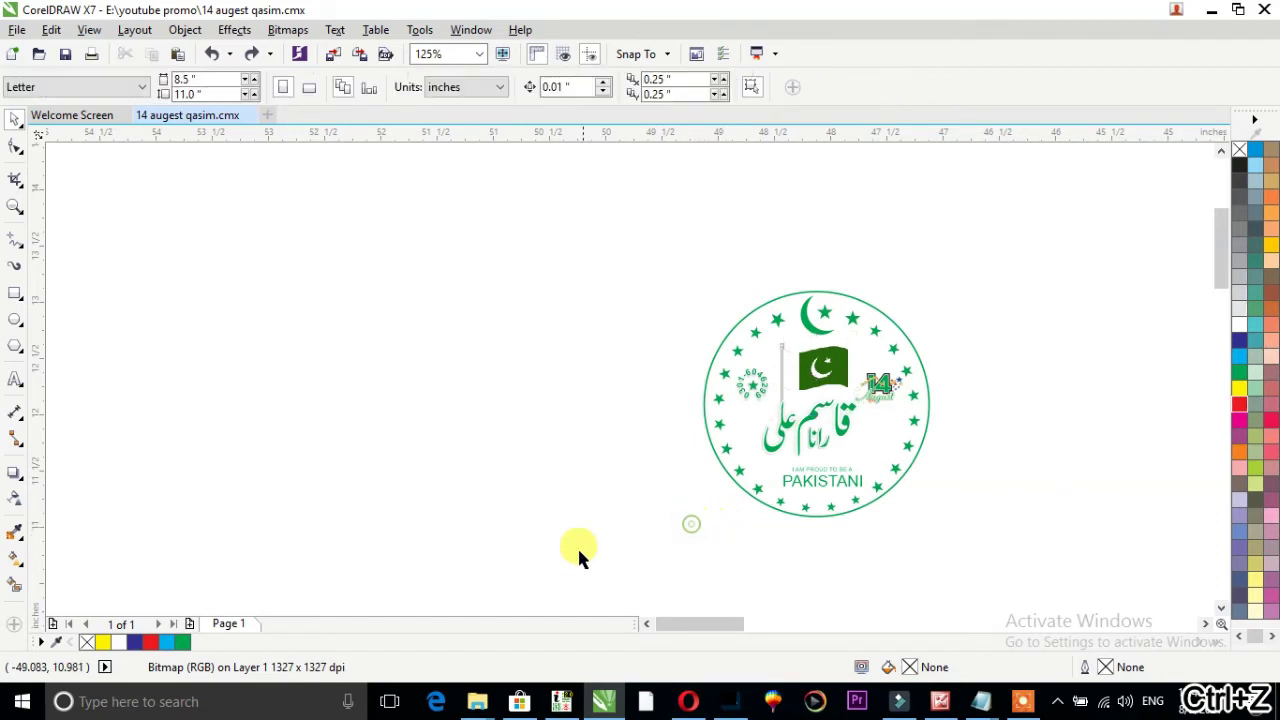
Group all of the badge's objects, undo the grouping and deselect everything
drag(578, 549, 1043, 249)
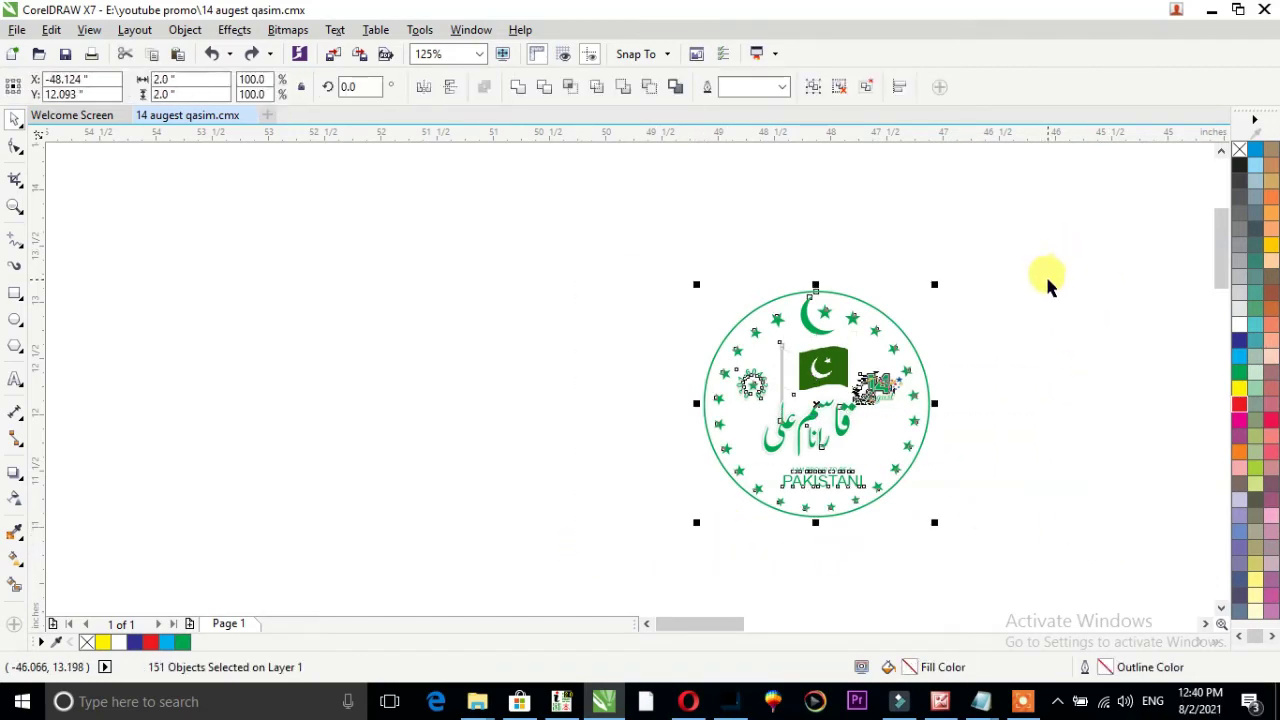
key(ctrl+g)
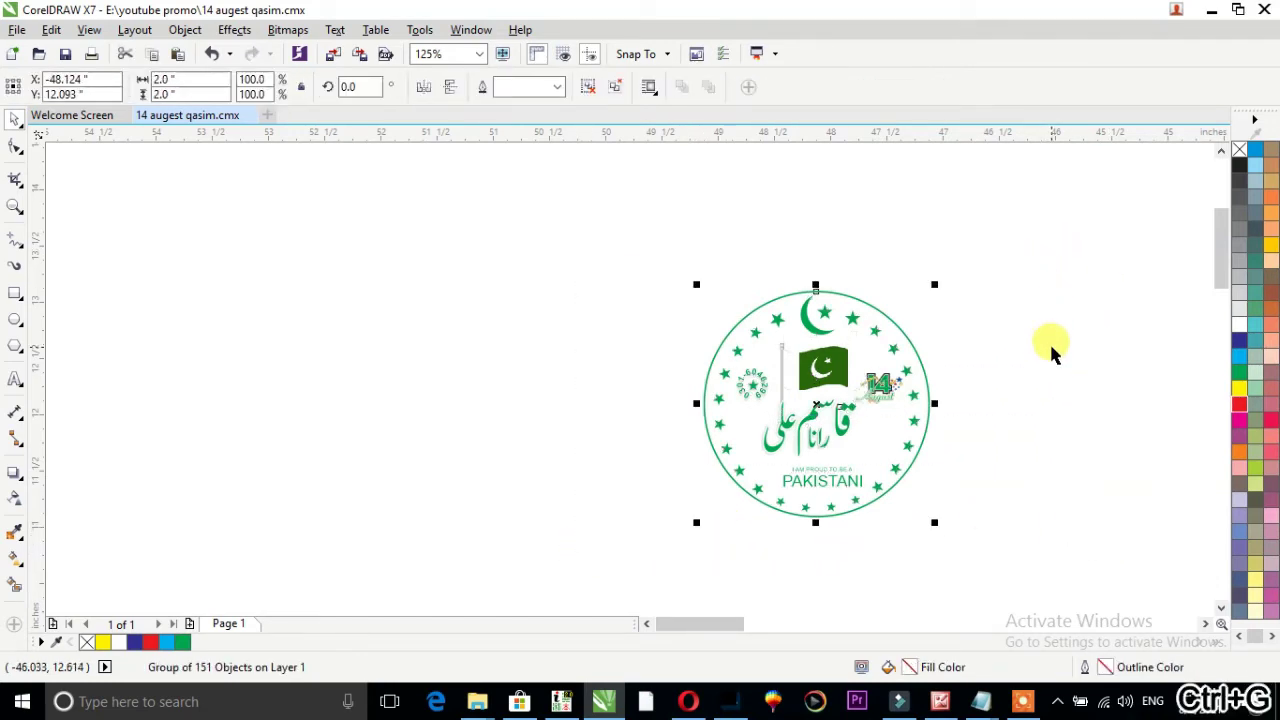
key(ctrl+z)
click(1070, 360)
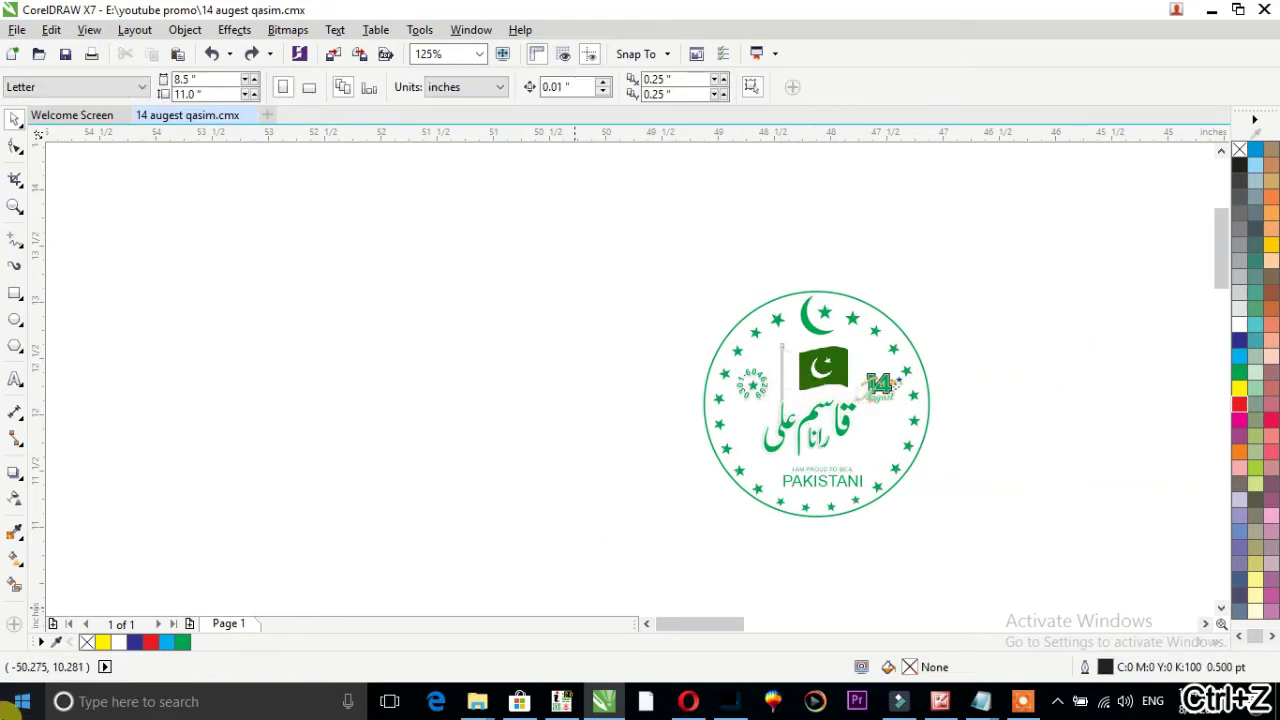
Fill the name calligraphy, slogan and side stars in the badge's lower half with red, C:0 M:100 Y:100 K:0
click(781, 450)
click(987, 429)
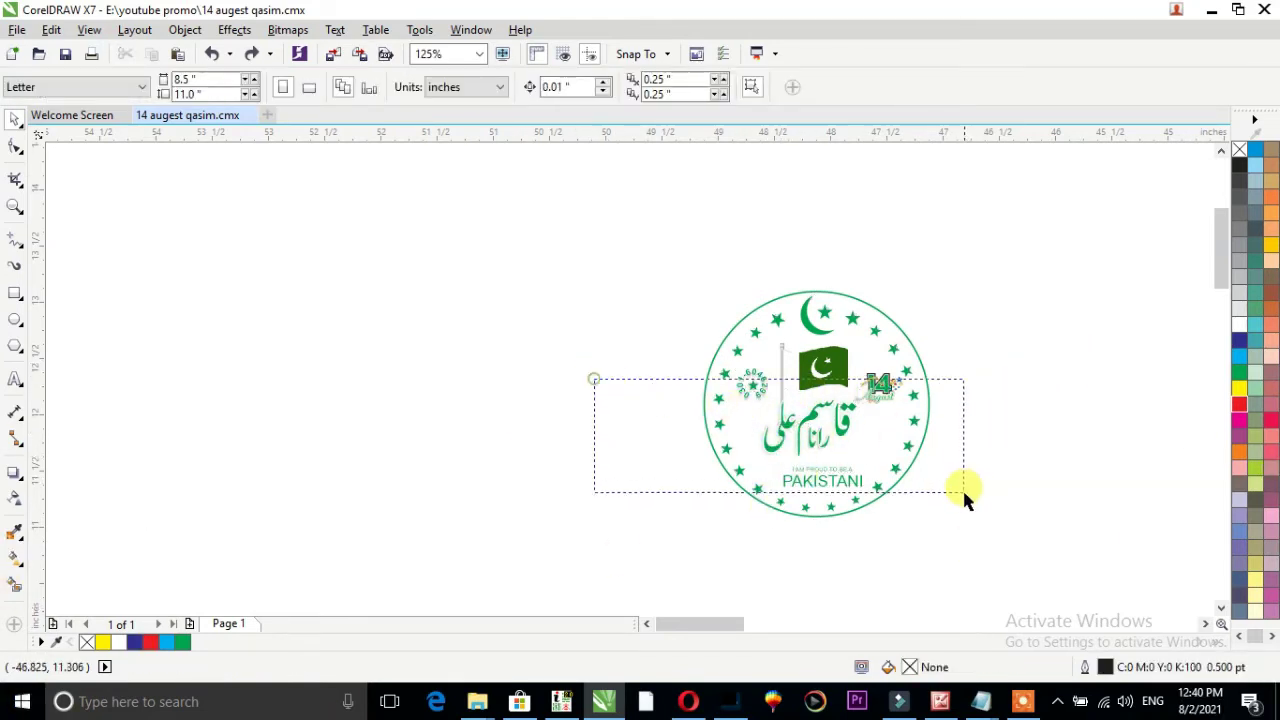
drag(964, 492, 978, 500)
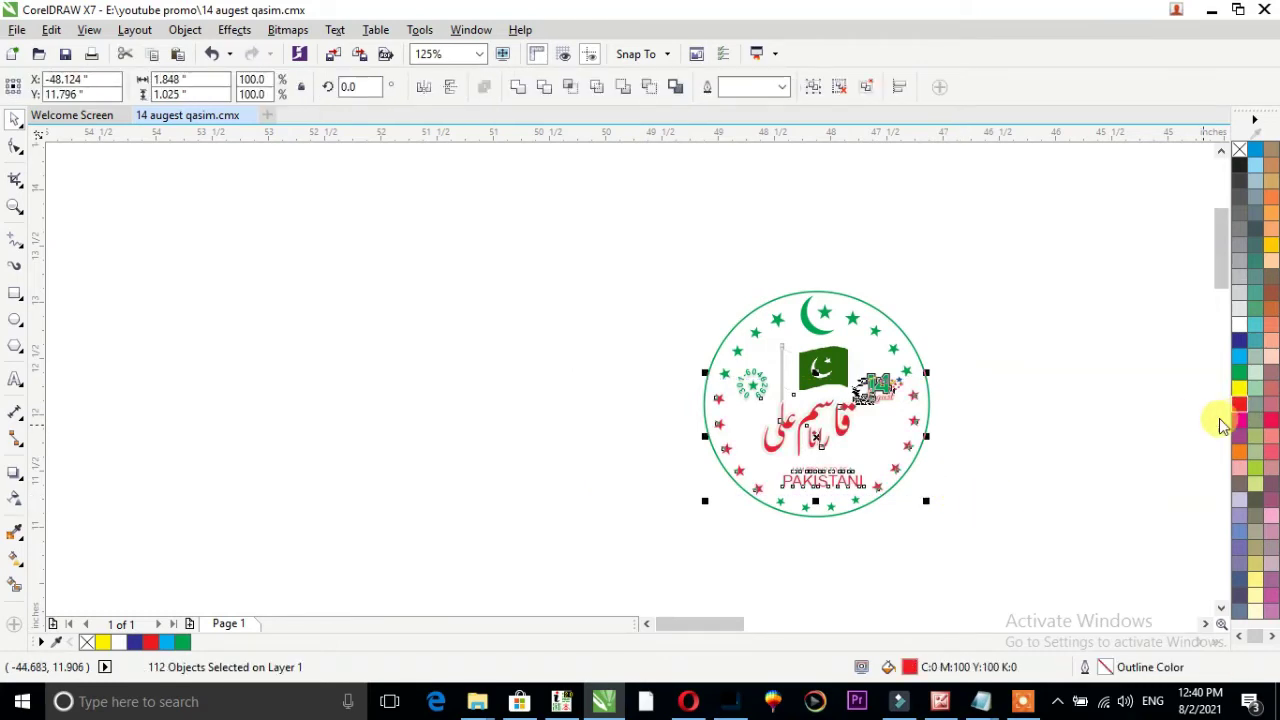
Fill the phone-number ring and its centre star with magenta
drag(1054, 286, 850, 428)
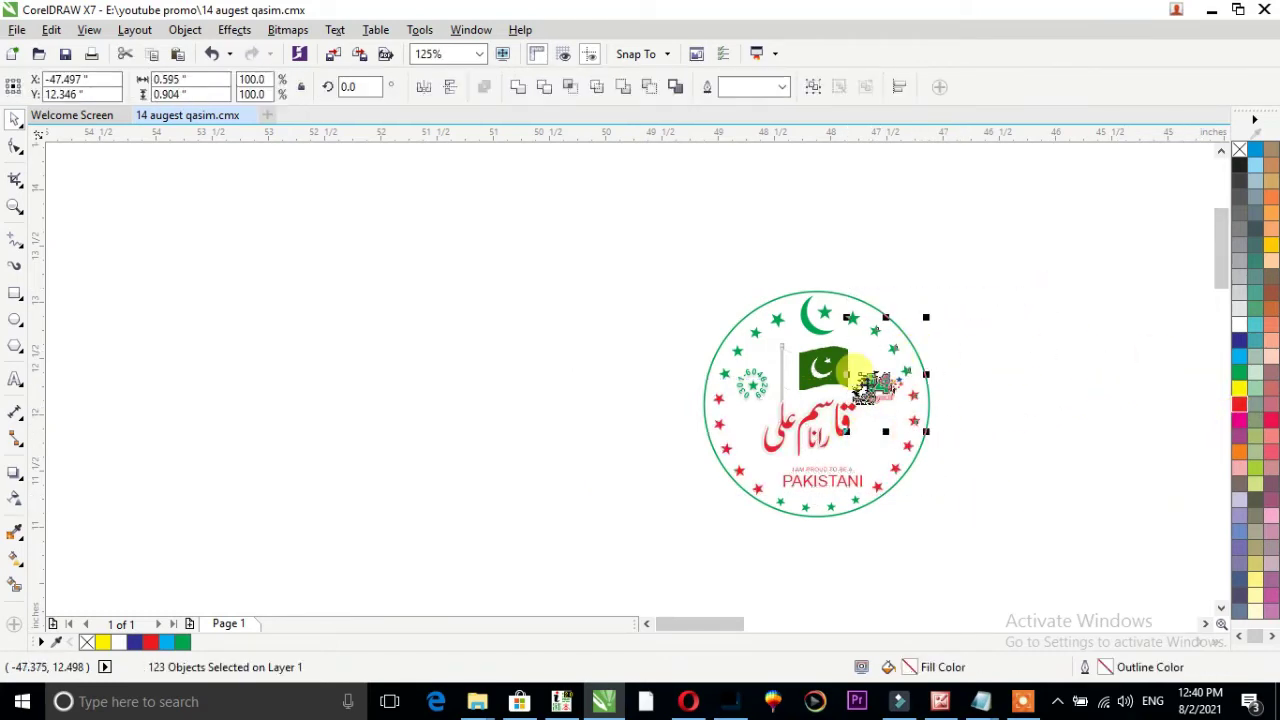
click(746, 402)
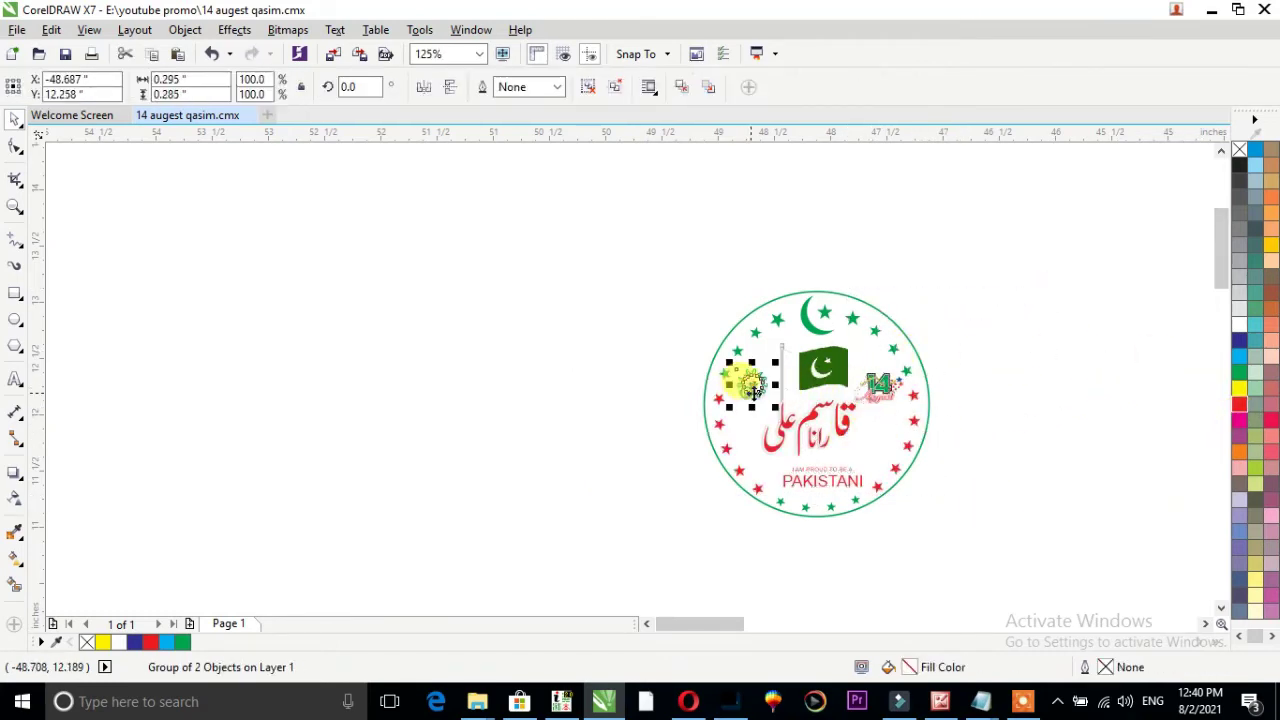
click(1238, 421)
Fill the crescent and star at the badge's top with teal, C:60 M:0 Y:20 K:20
key(Tab)
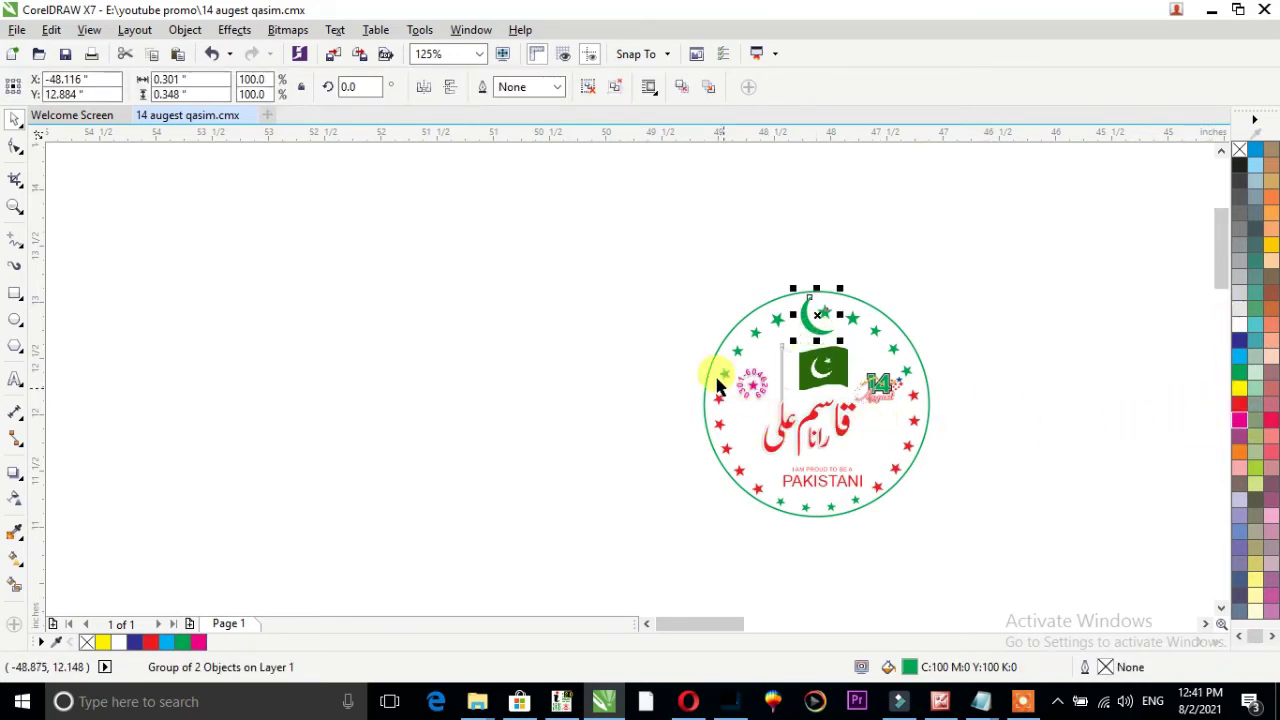
key(F2)
drag(652, 264, 982, 516)
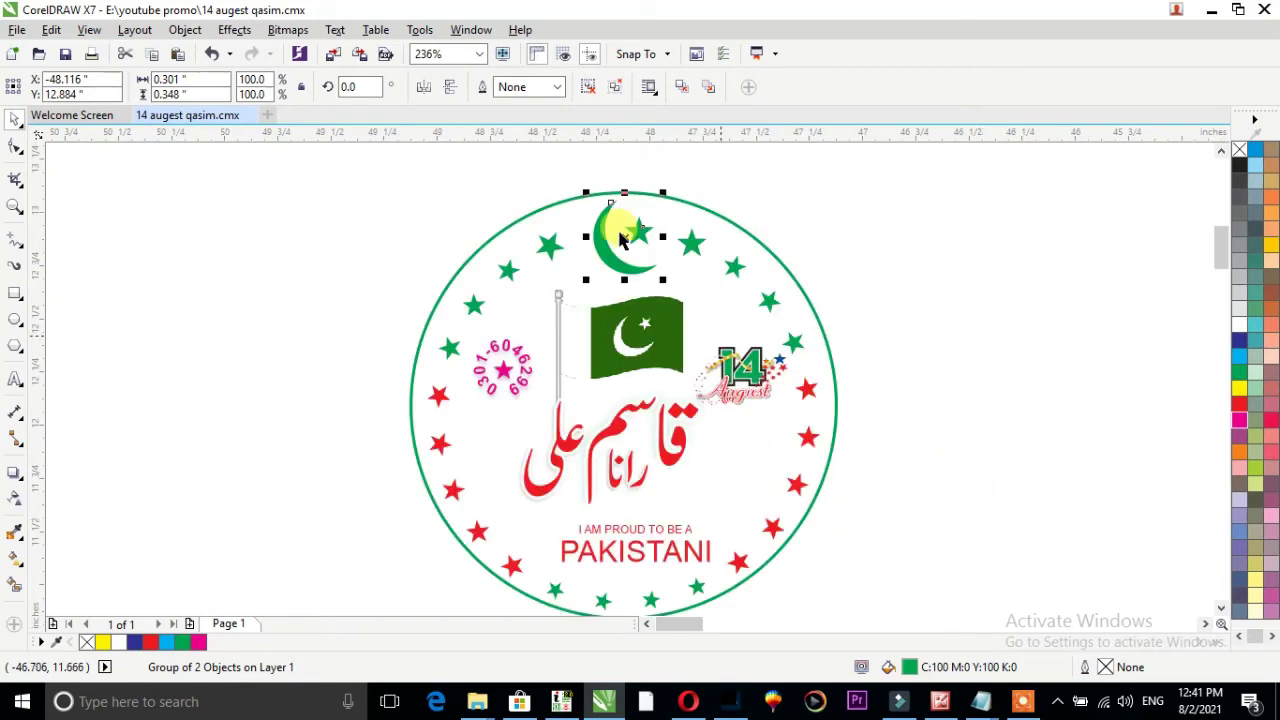
scroll(688, 176, up, 2)
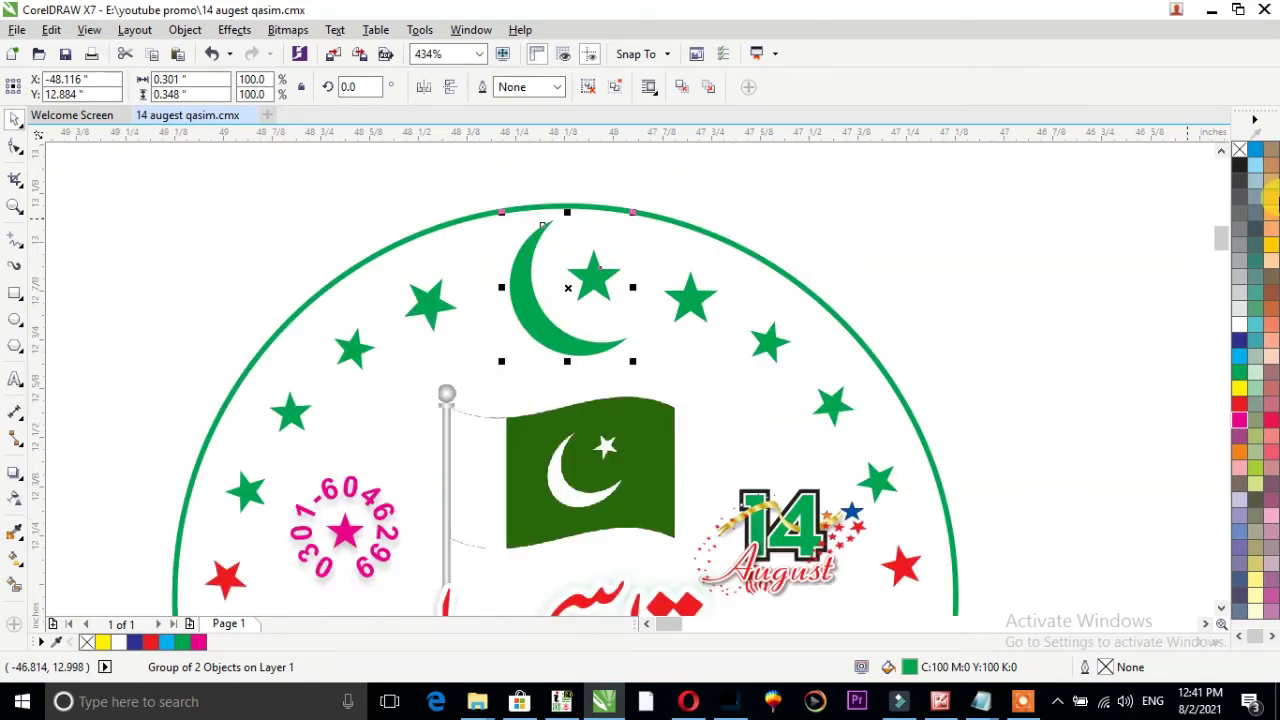
click(1247, 342)
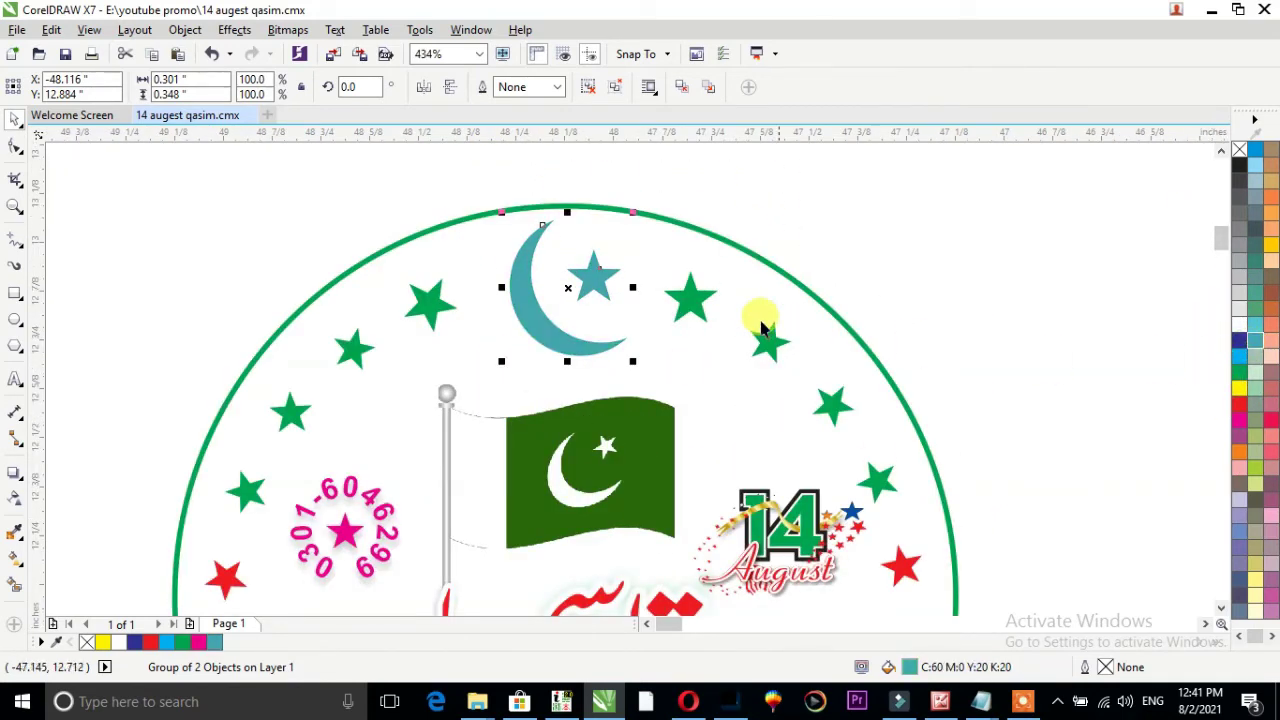
Recolour individual stars along the badge's upper arc, two in magenta, one in black and one in orange
click(690, 296)
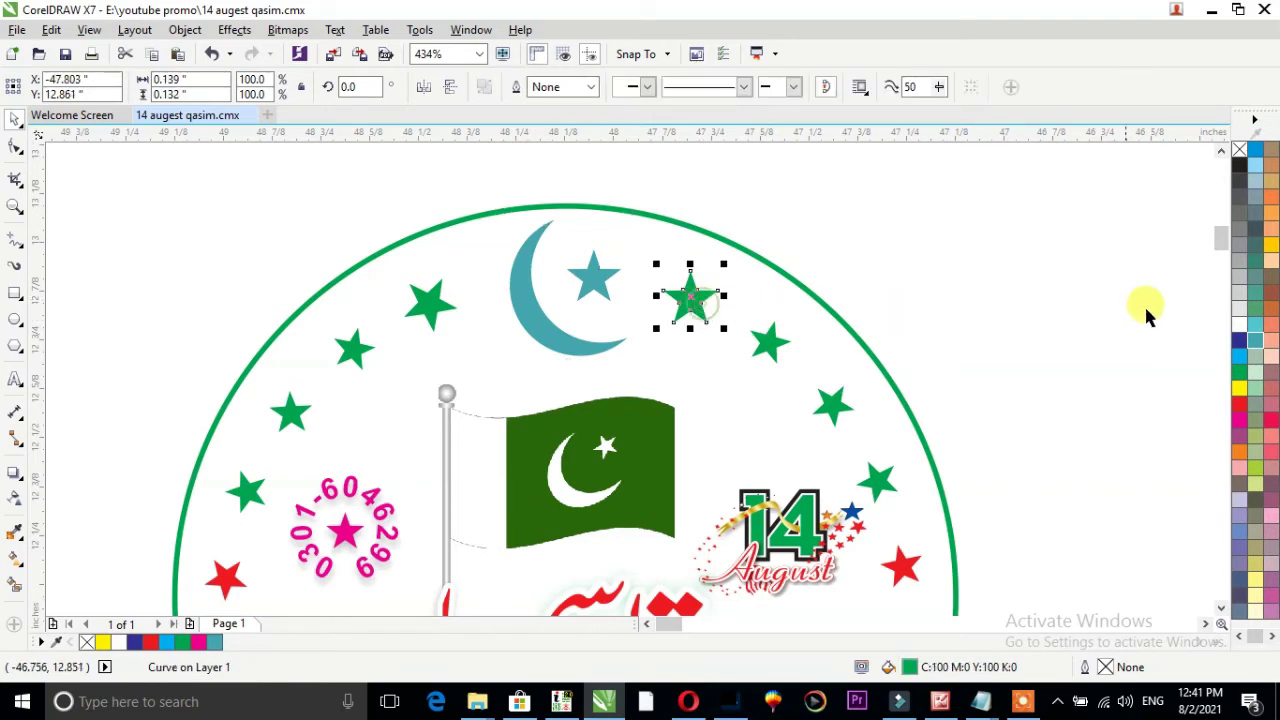
click(1240, 422)
click(772, 342)
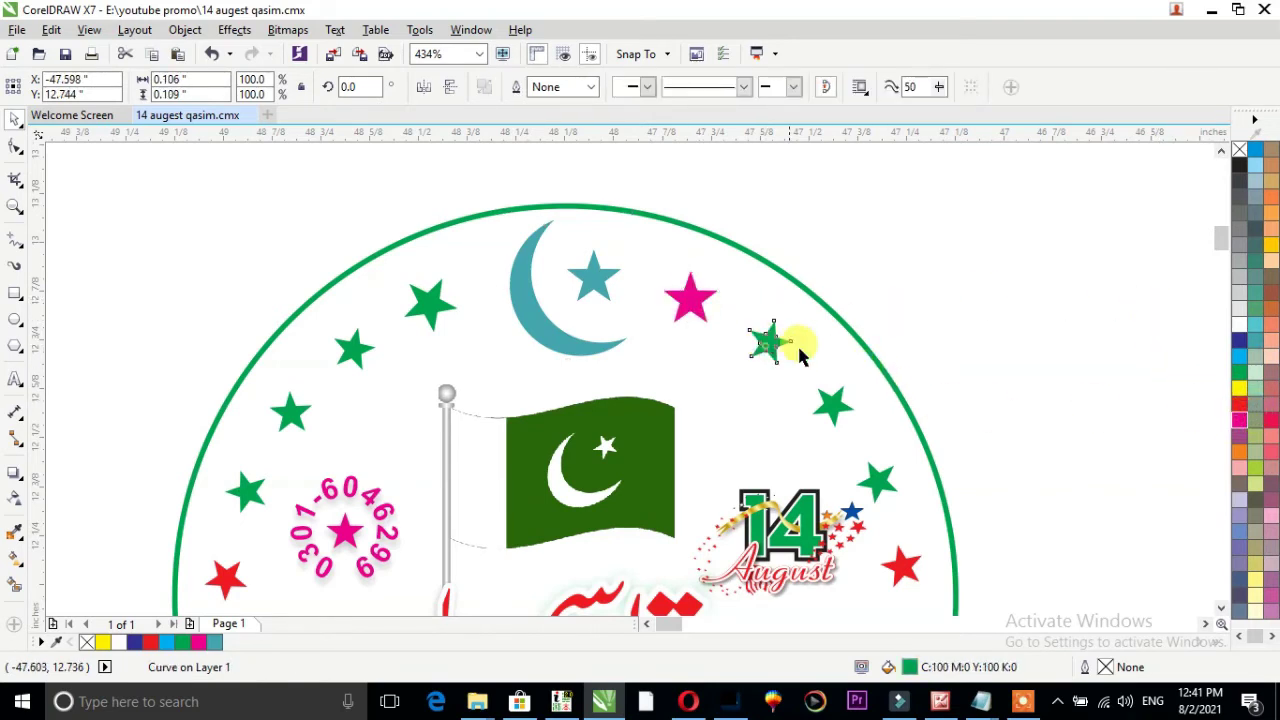
click(1239, 167)
click(355, 347)
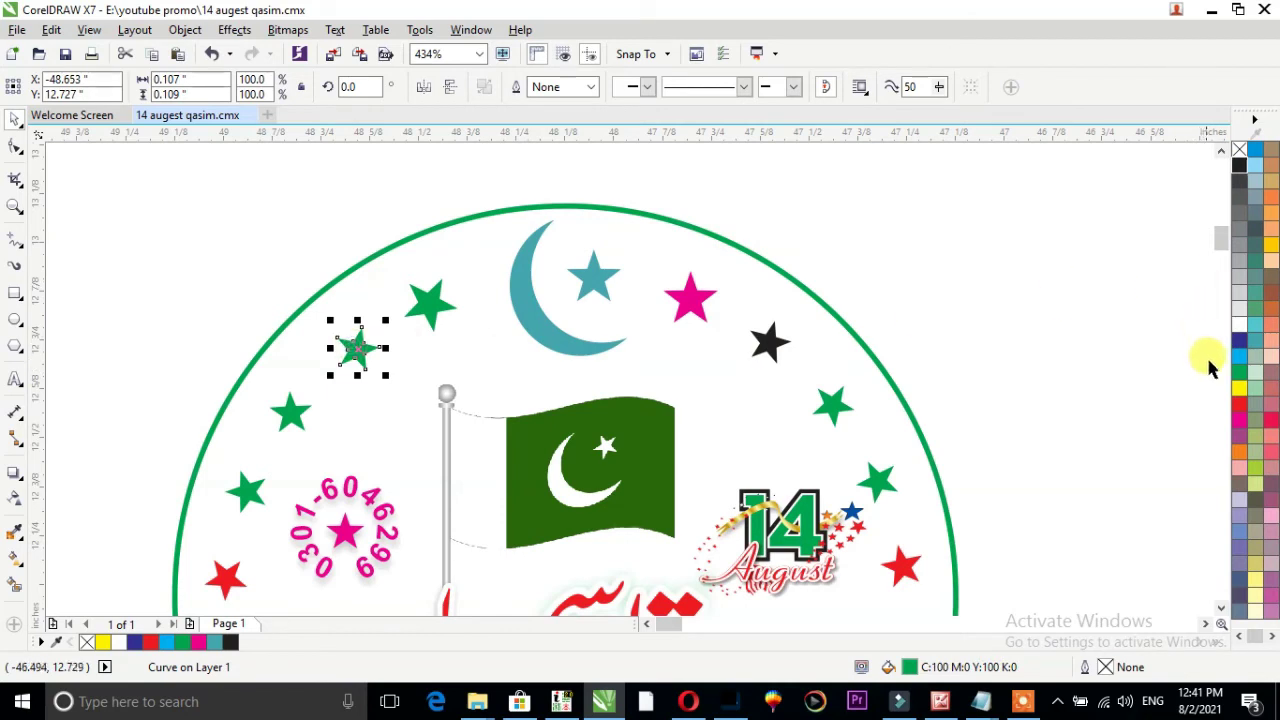
click(1240, 422)
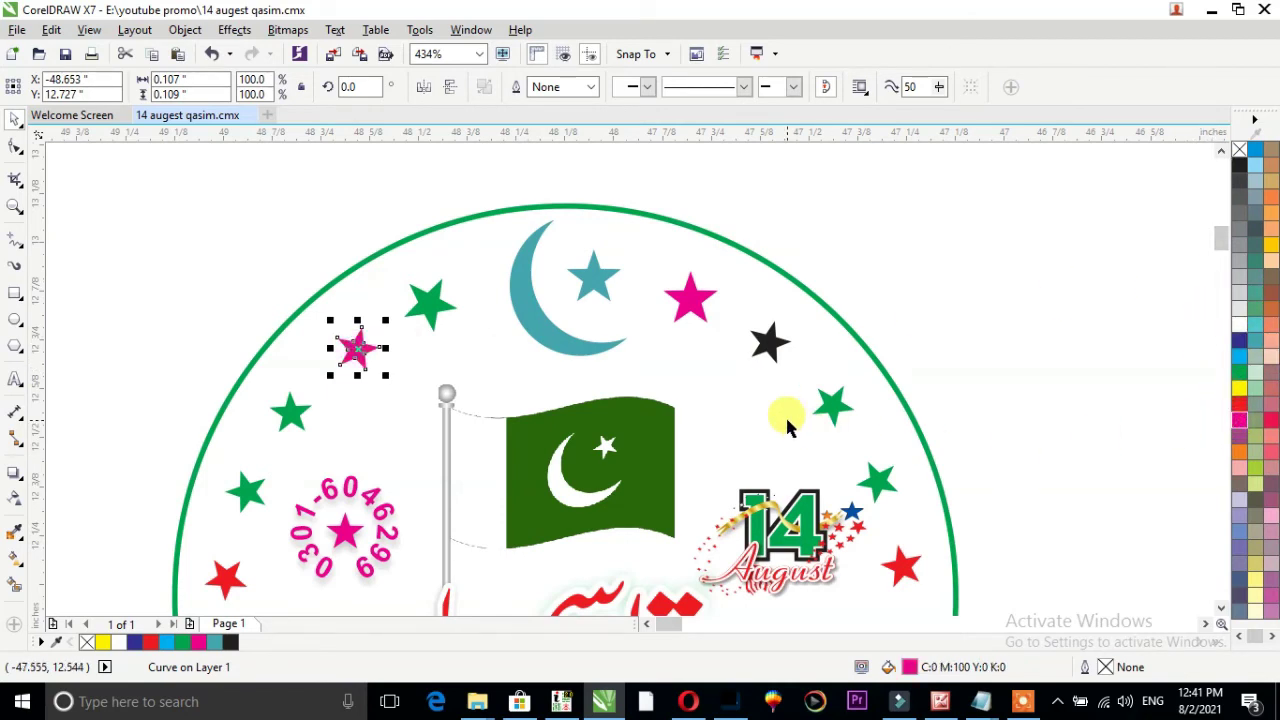
click(886, 482)
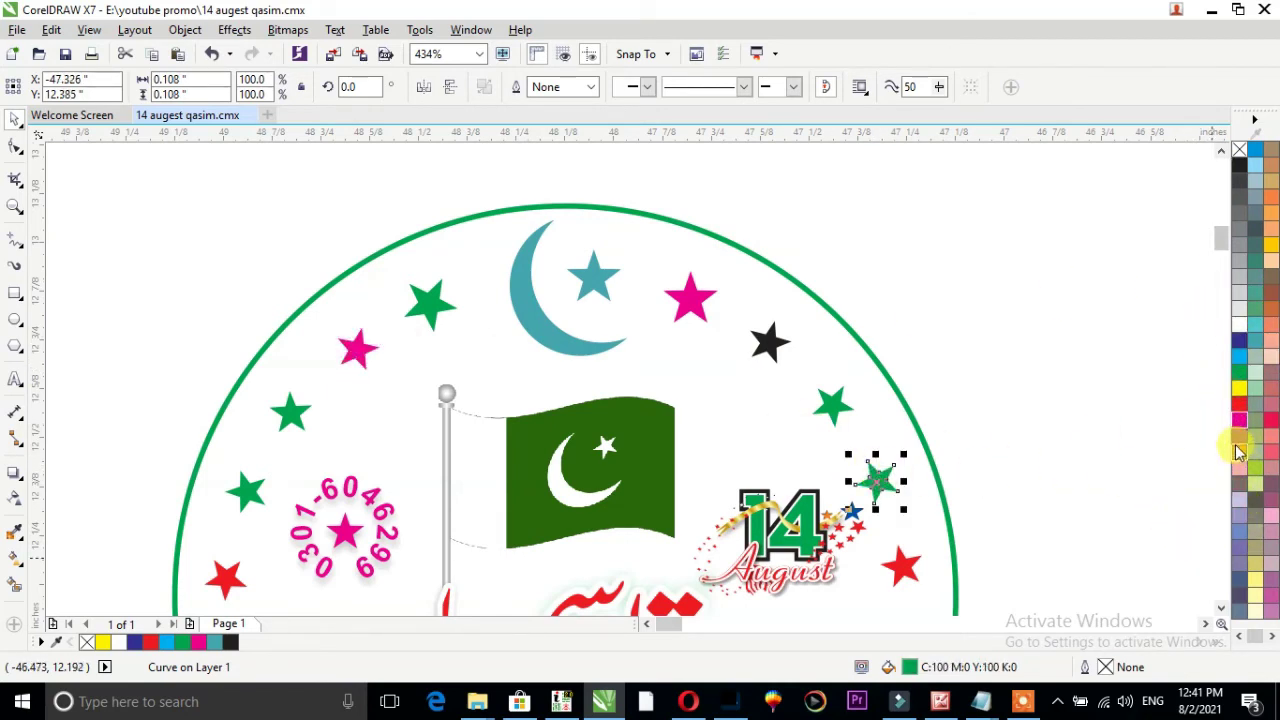
click(290, 410)
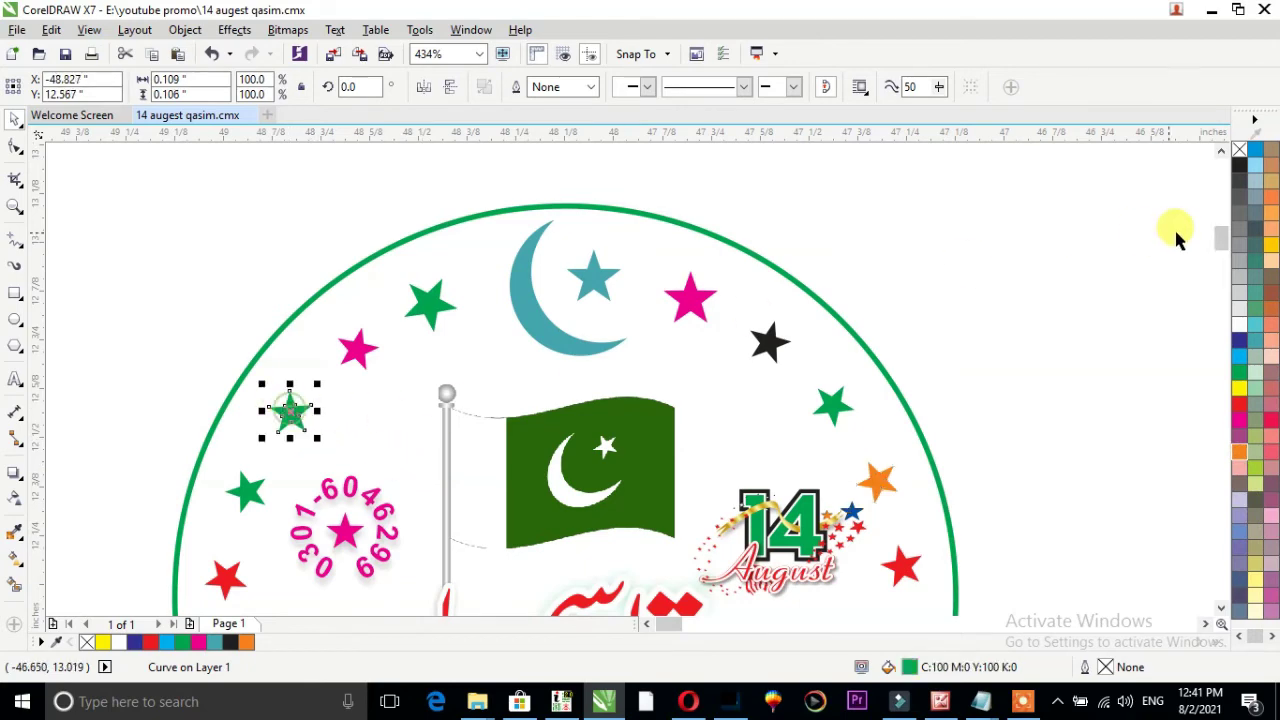
Fill the large right-hand word of the name calligraphy with green and the left-hand word with yellow-green
scroll(855, 270, down, 5)
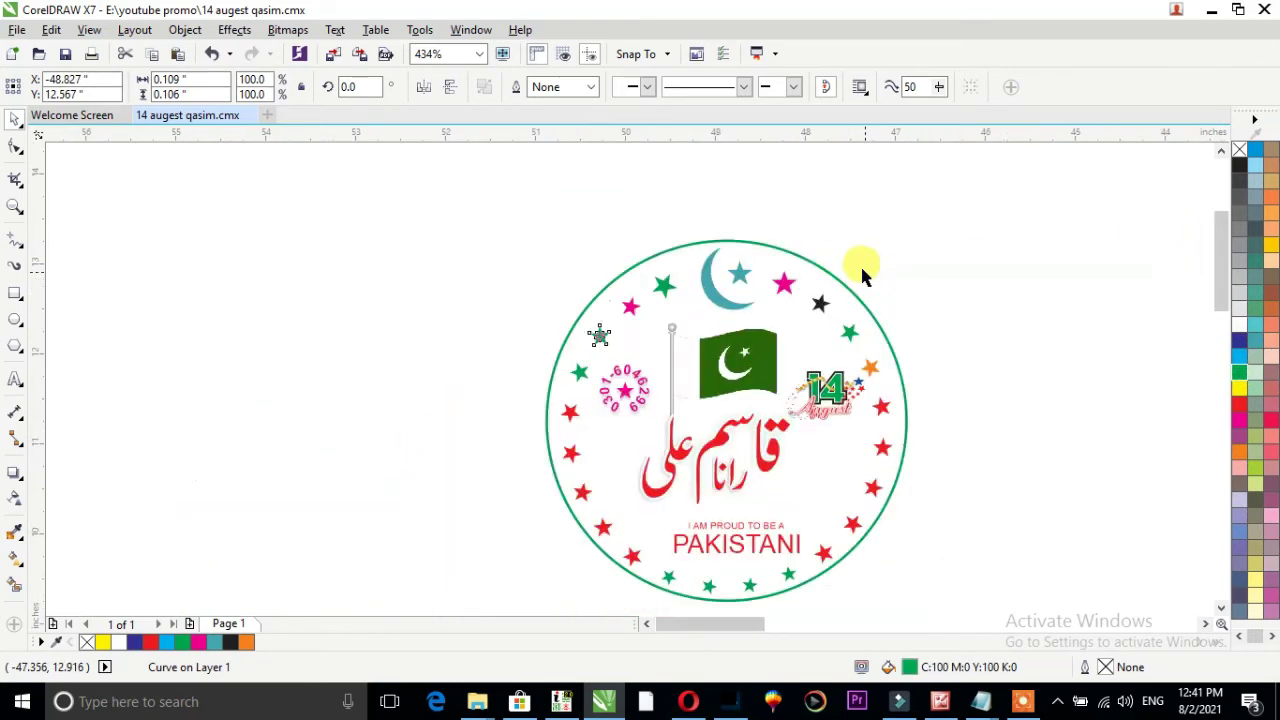
scroll(952, 313, up, 4)
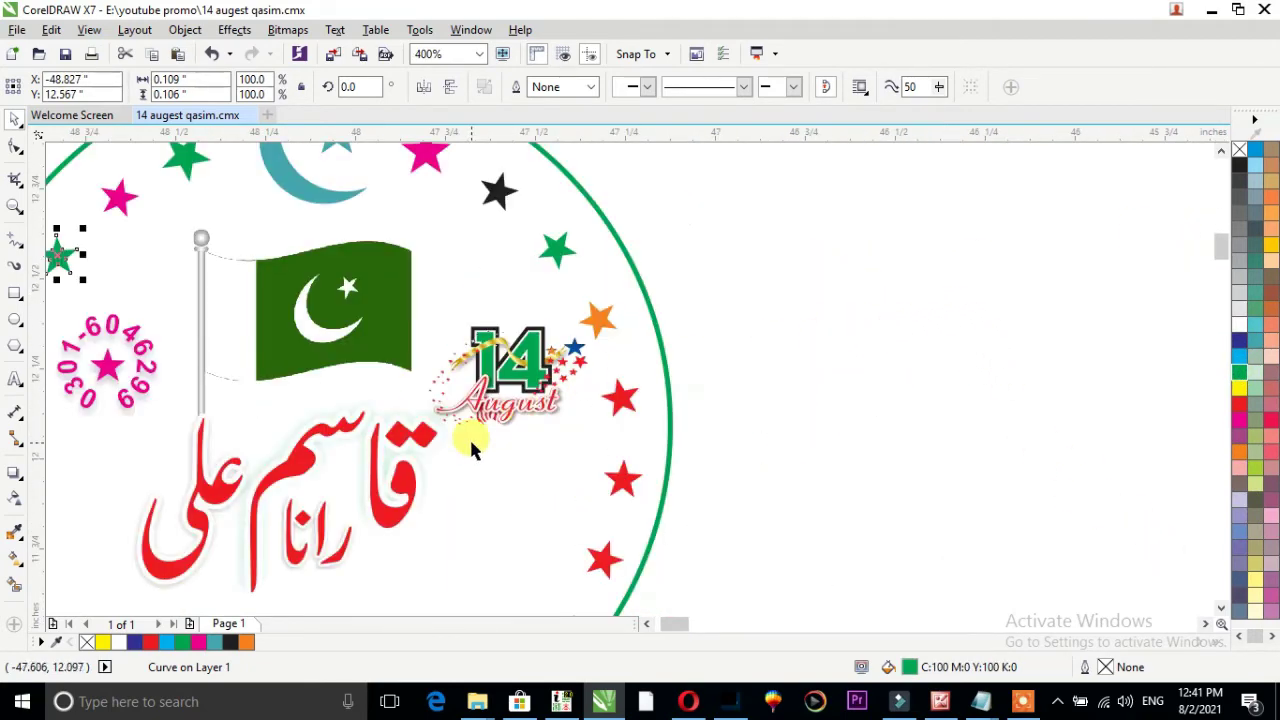
click(398, 506)
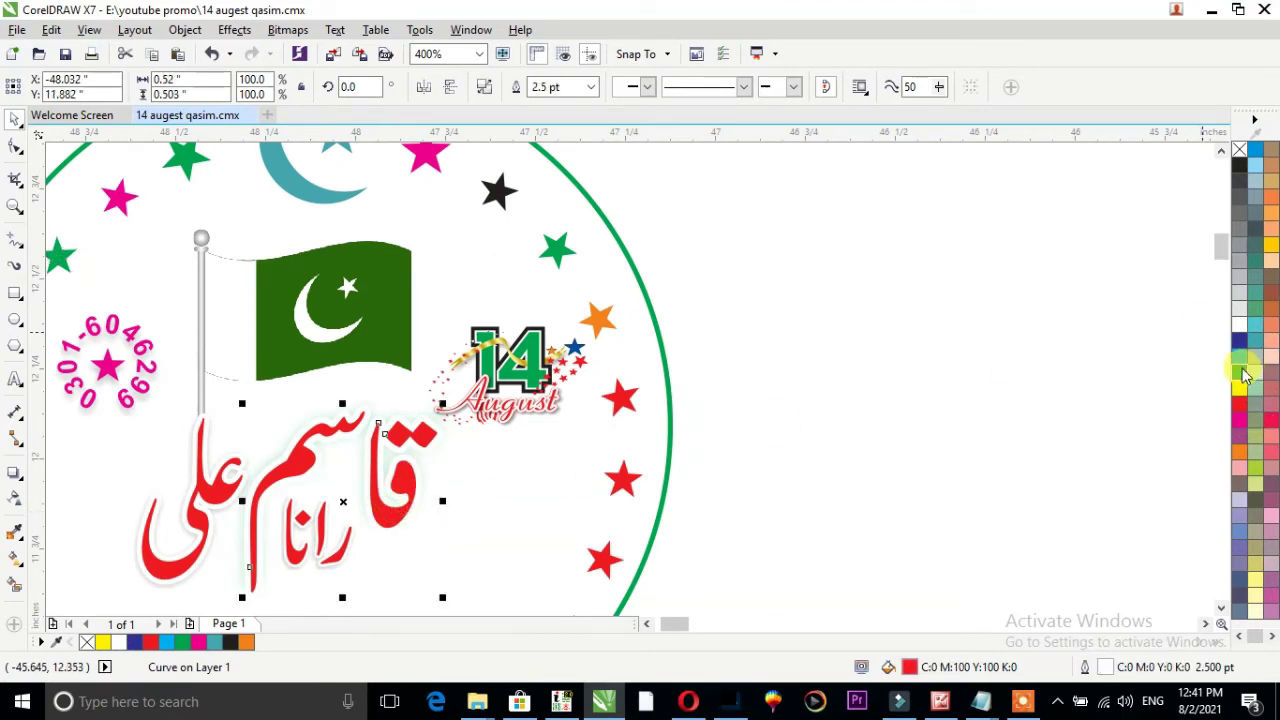
click(1240, 372)
click(215, 492)
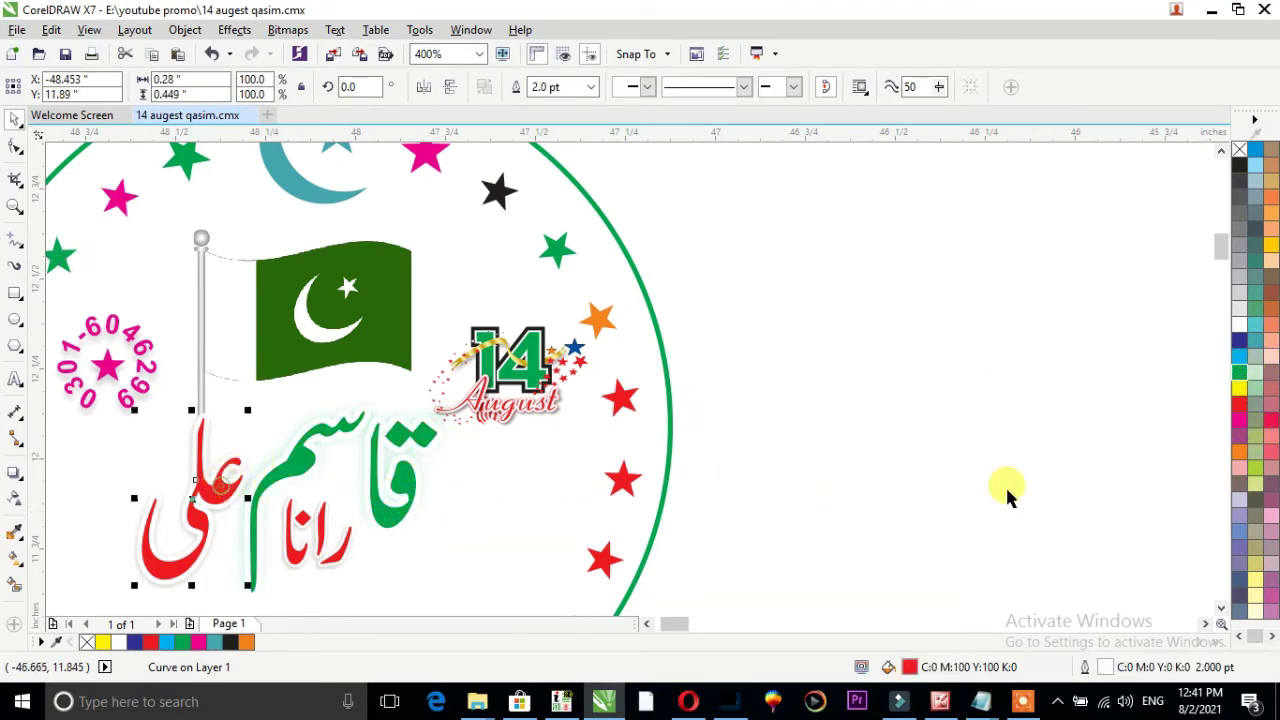
click(1255, 474)
Fill the rightmost small star on the badge's lower edge with blue and the second from the left with red
click(334, 302)
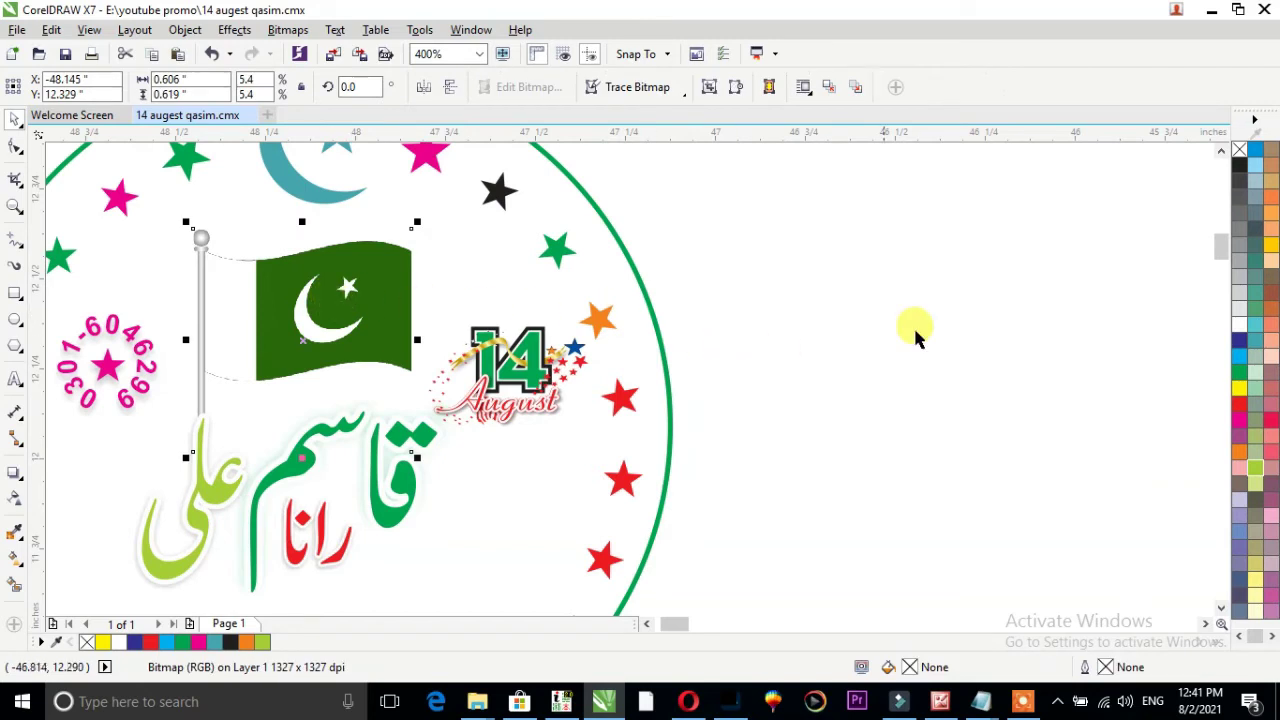
click(1221, 607)
click(1221, 607)
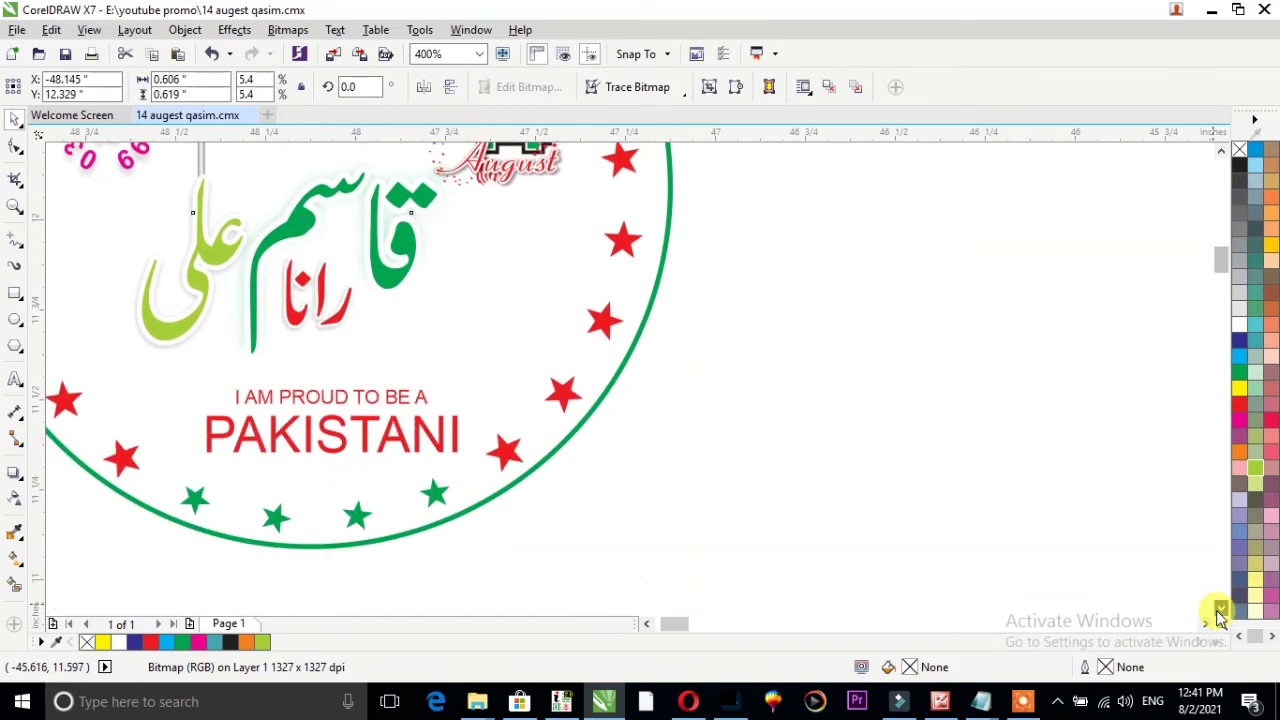
click(432, 495)
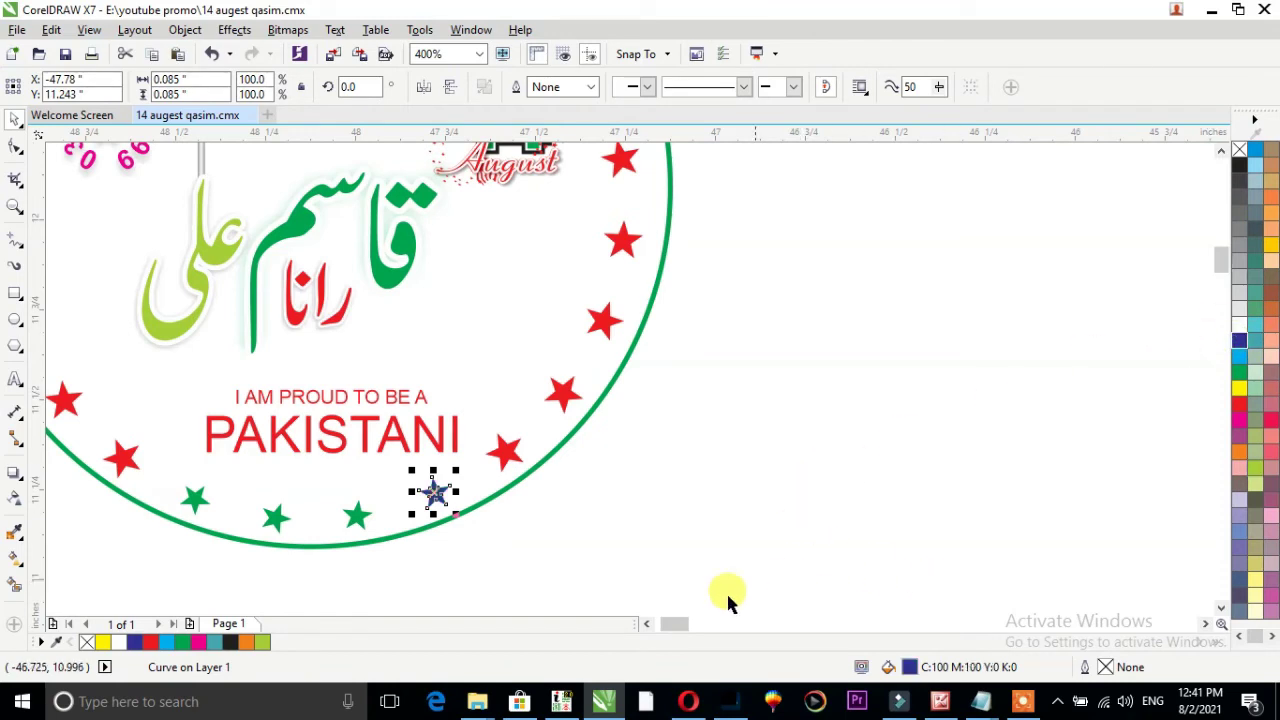
click(645, 623)
click(645, 623)
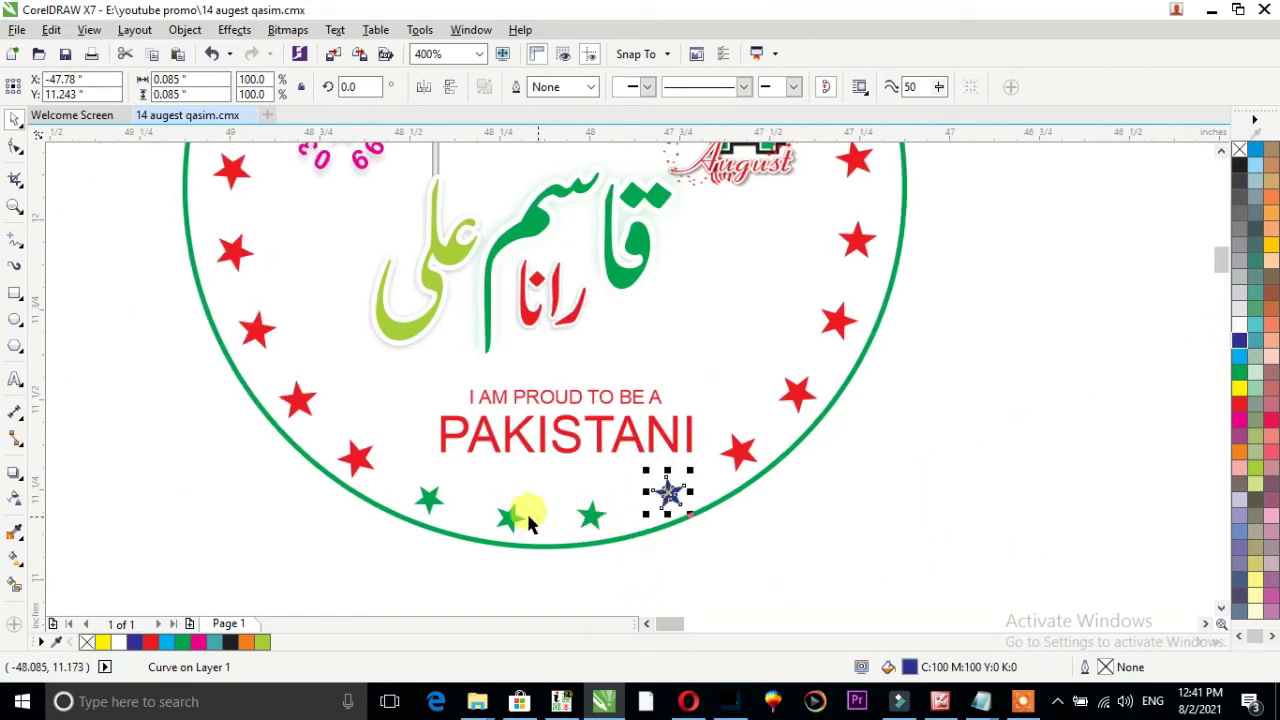
click(1238, 405)
Enlarge the slogan to about 1.43 by 0.36 inches and try green, white and red fills on it
click(508, 447)
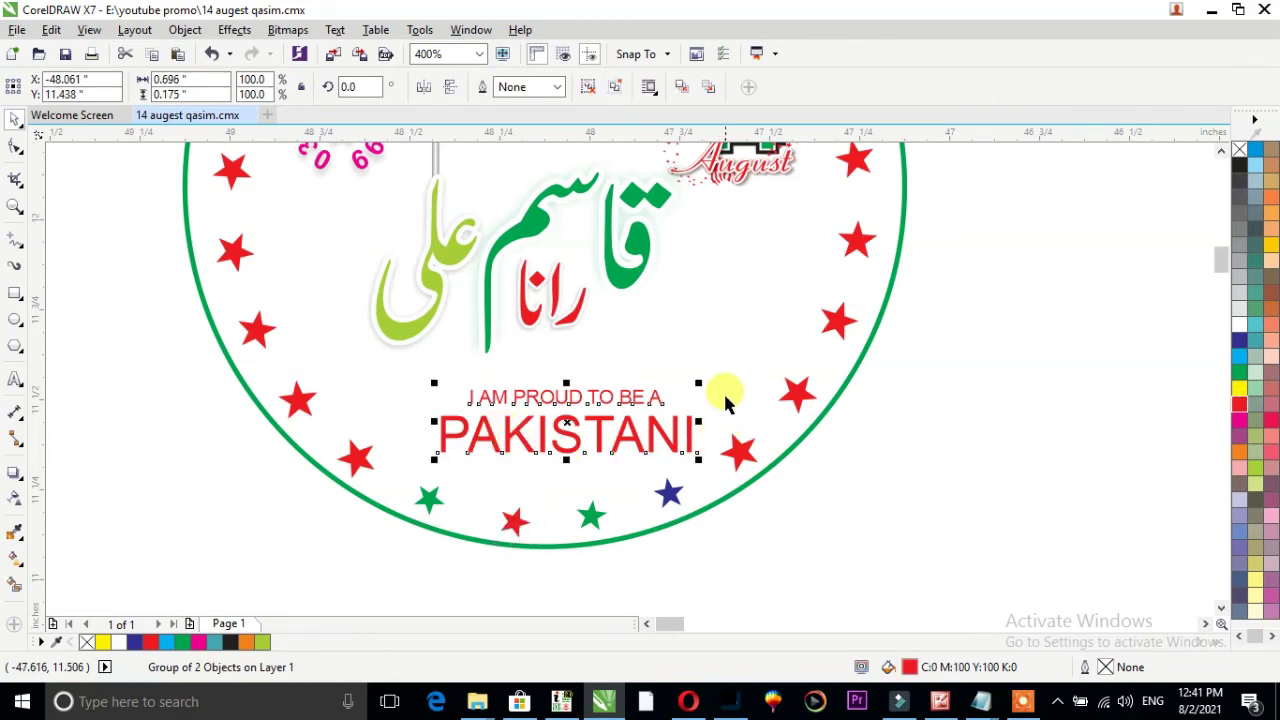
drag(697, 385, 858, 353)
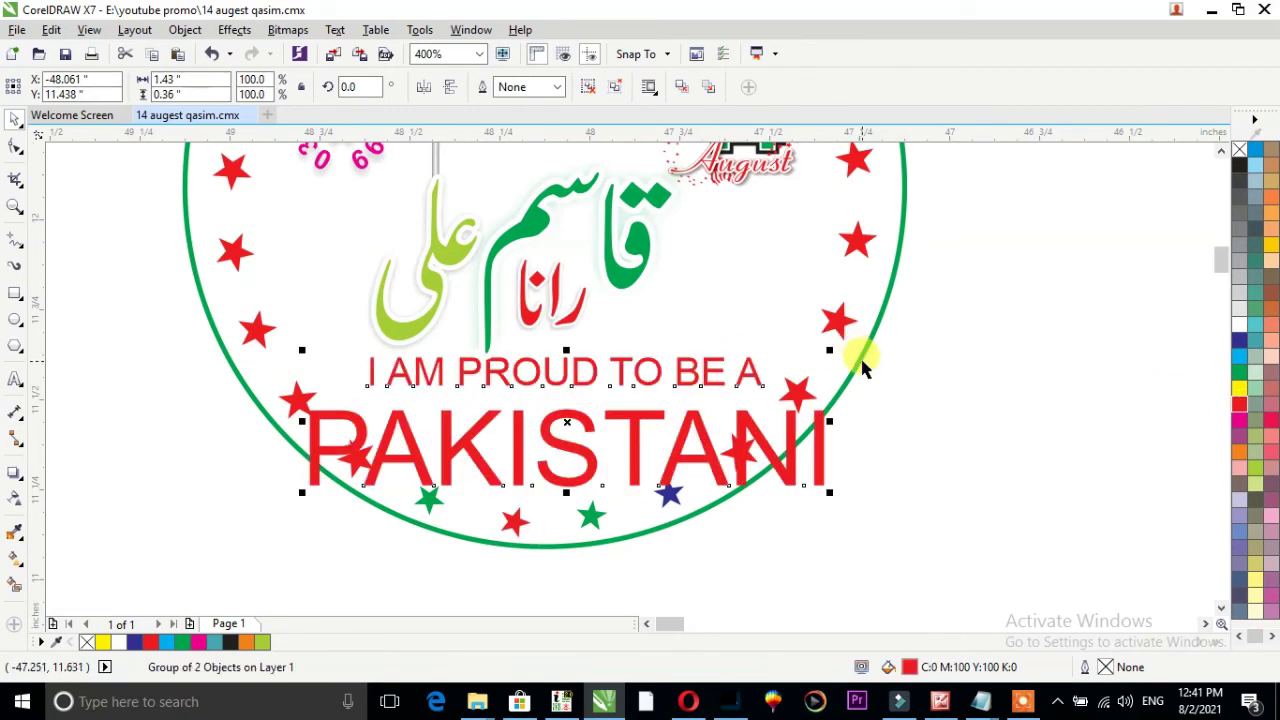
click(1238, 370)
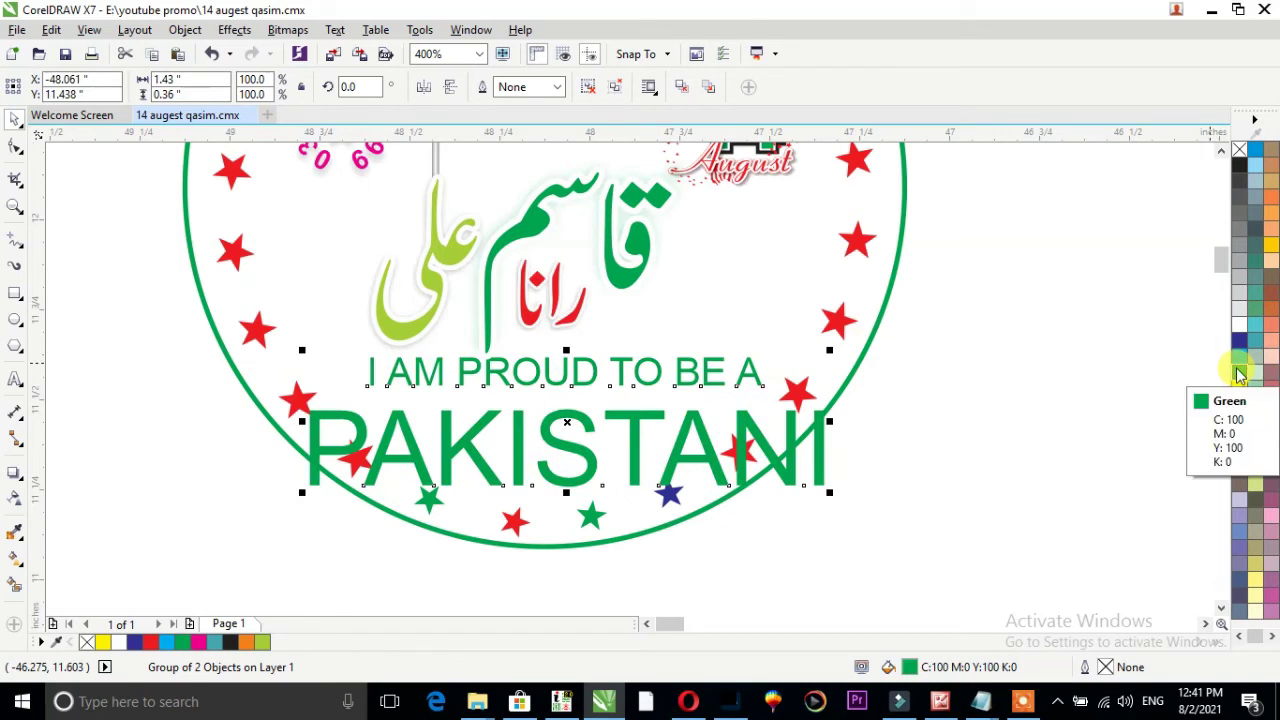
click(1238, 329)
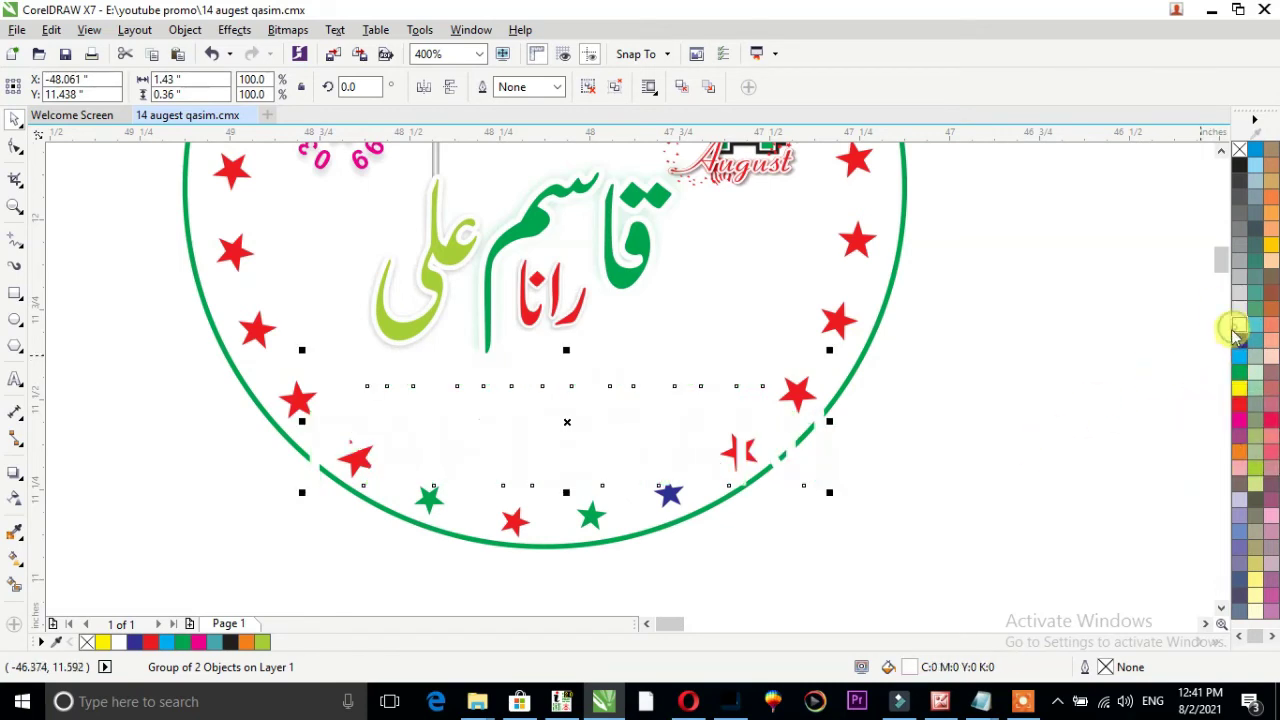
click(1240, 413)
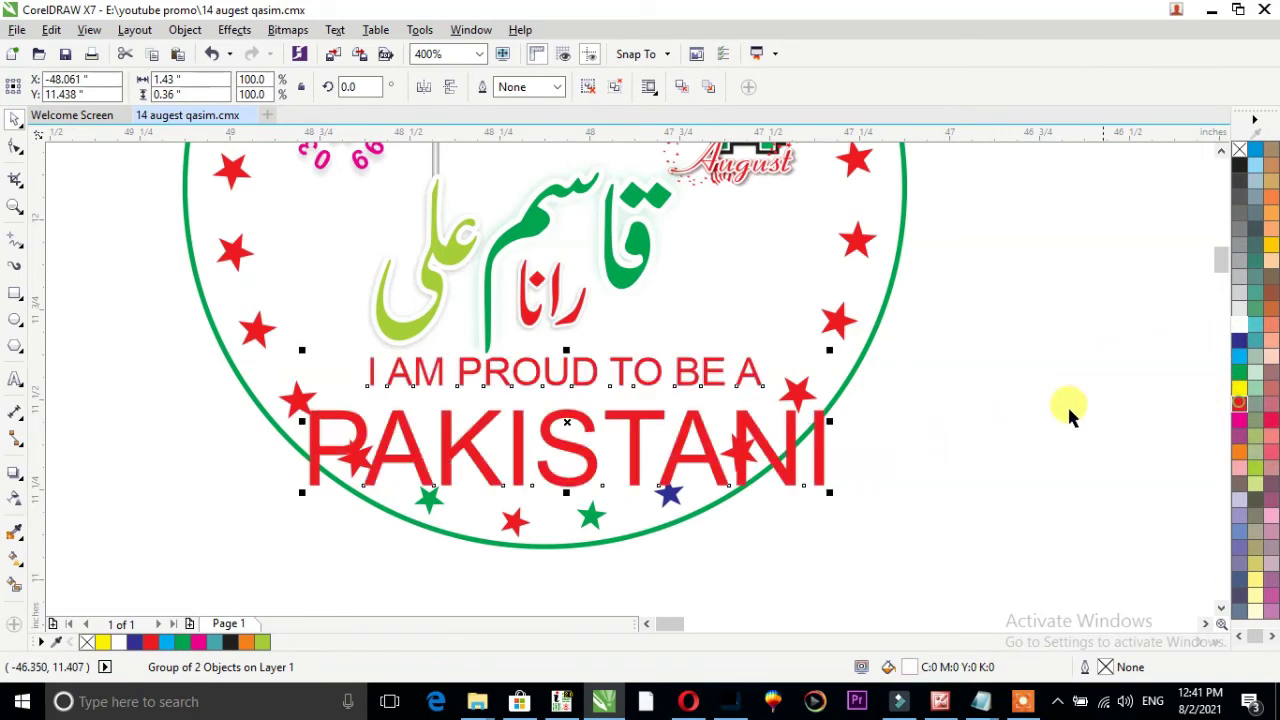
click(994, 423)
key(F4)
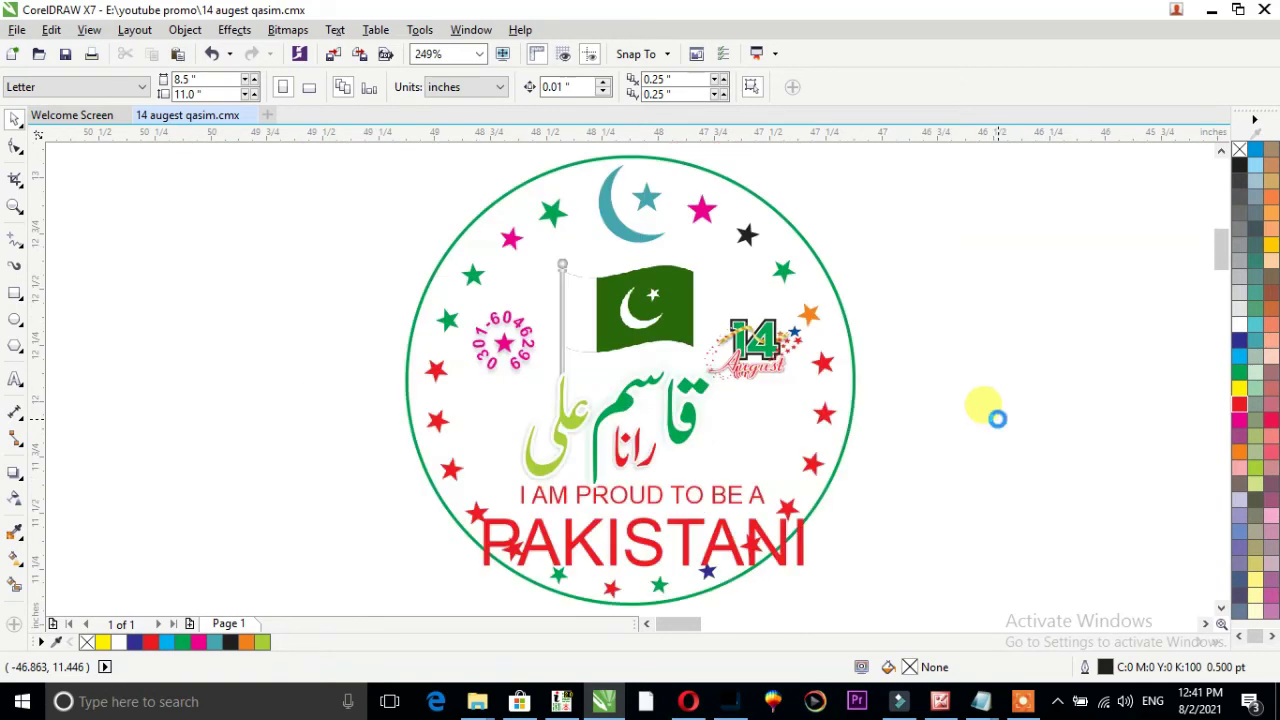
Undo all the recolouring, the slogan enlargement and the ungrouping to restore the original all-green badge
key(ctrl+z)
key(ctrl+z)
key(ctrl+z)
key(ctrl+z)
key(ctrl+z)
key(ctrl+z)
key(ctrl+z)
key(ctrl+z)
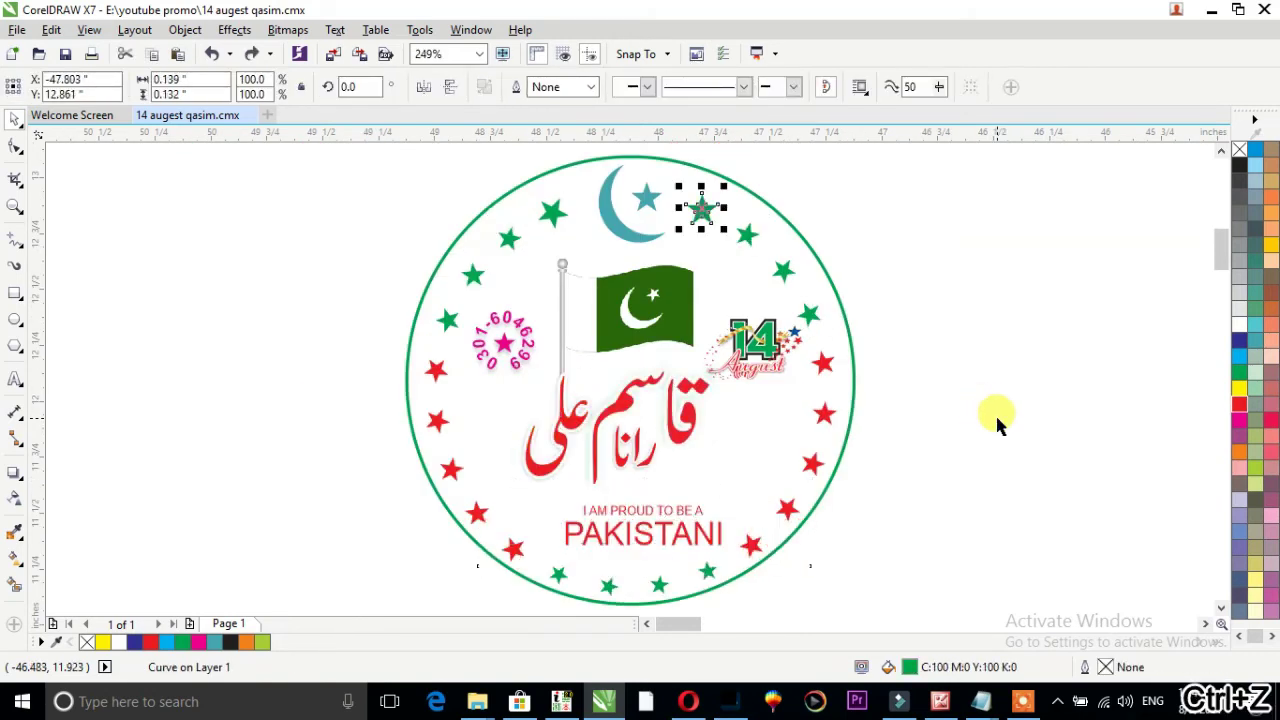
key(ctrl+z)
key(ctrl+z)
key(ctrl+z)
key(ctrl+z)
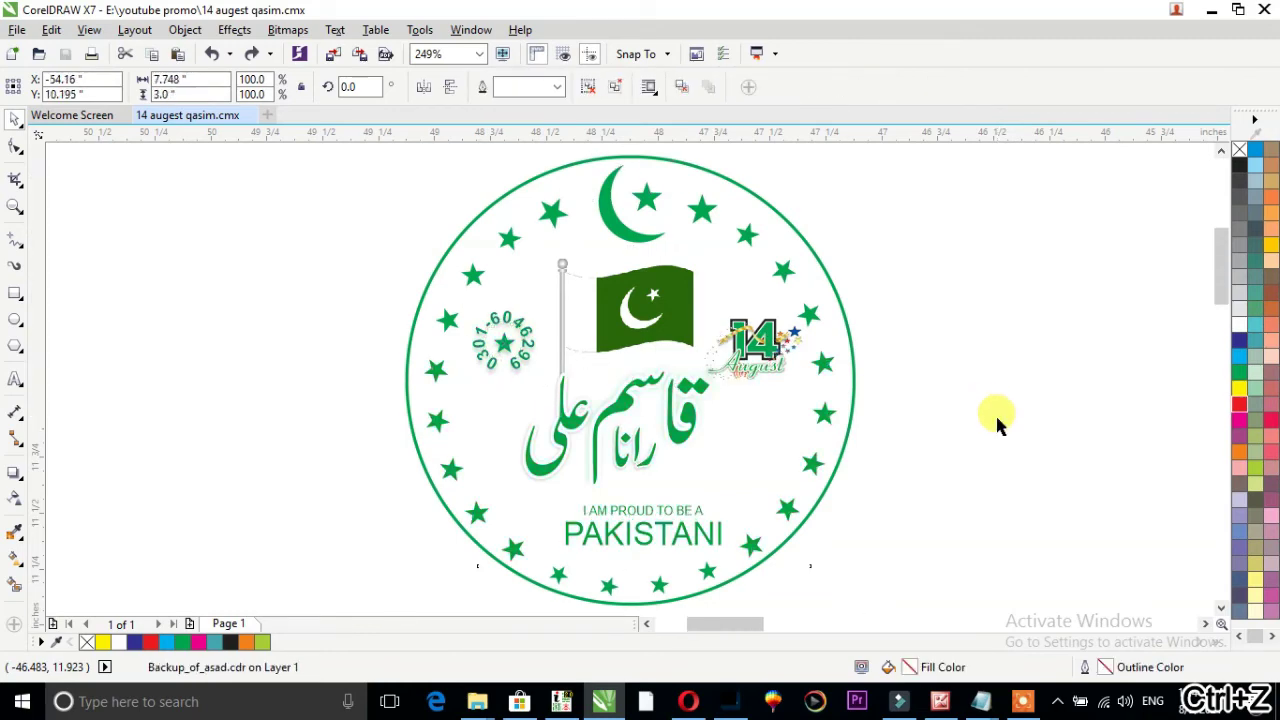
Delete the green portrait poster together with the loose address and phone-number texts beside it
scroll(995, 413, down, 3)
click(1071, 359)
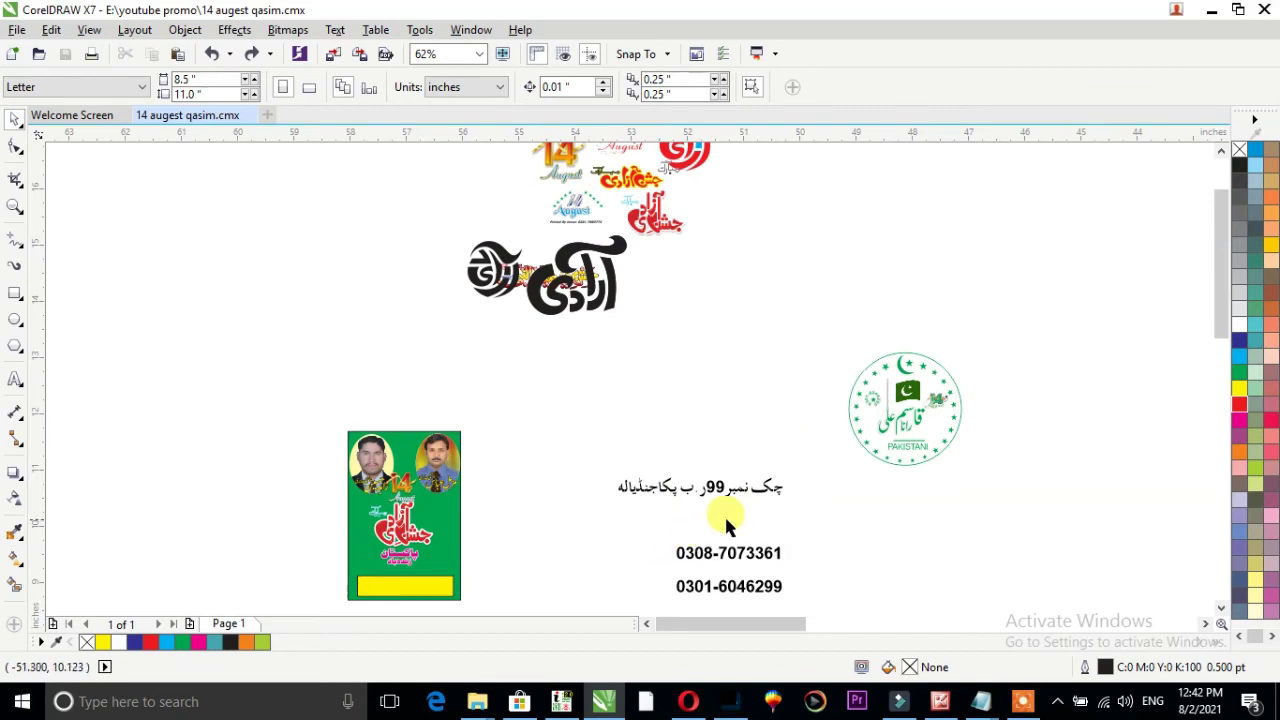
scroll(737, 508, down, 2)
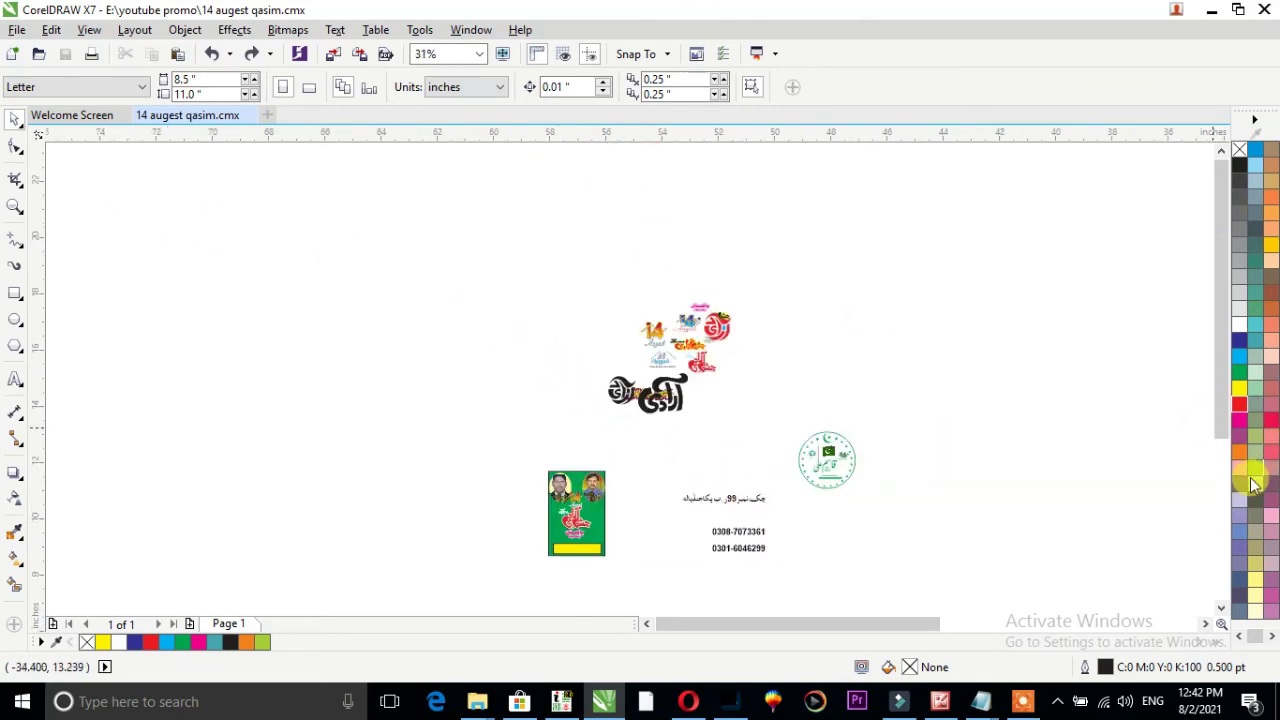
drag(423, 397, 792, 598)
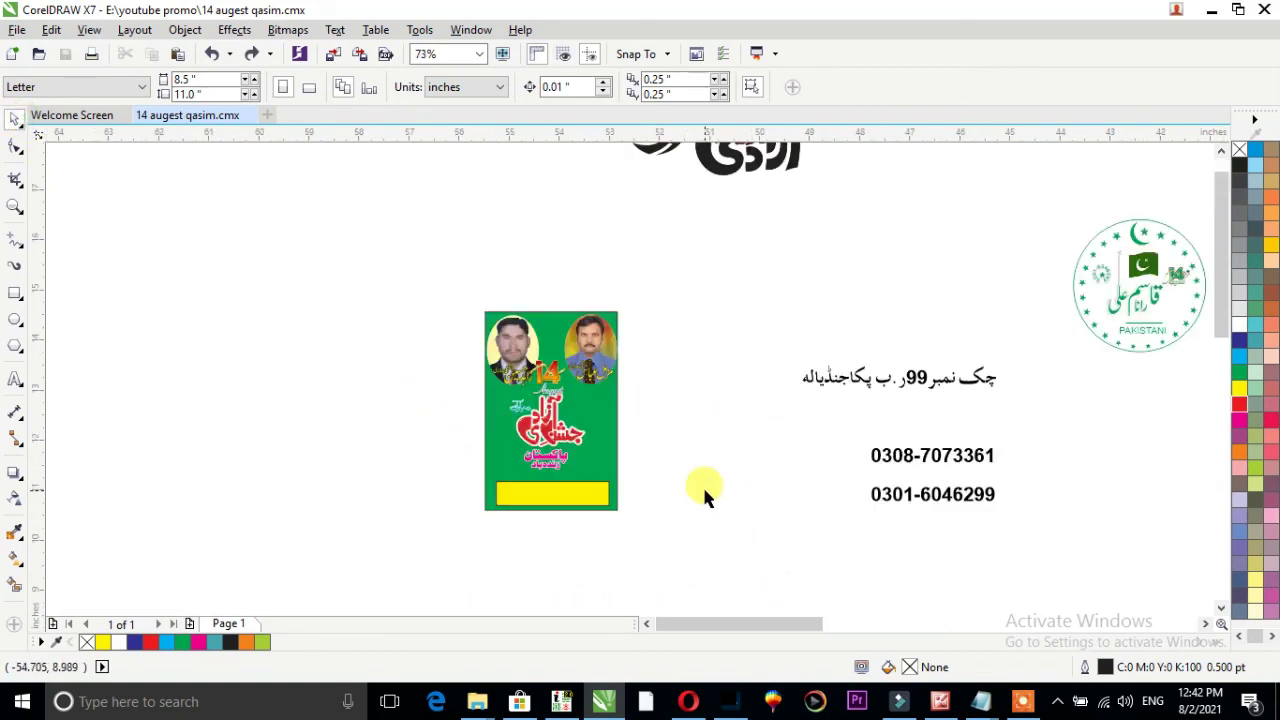
scroll(704, 497, down, 1)
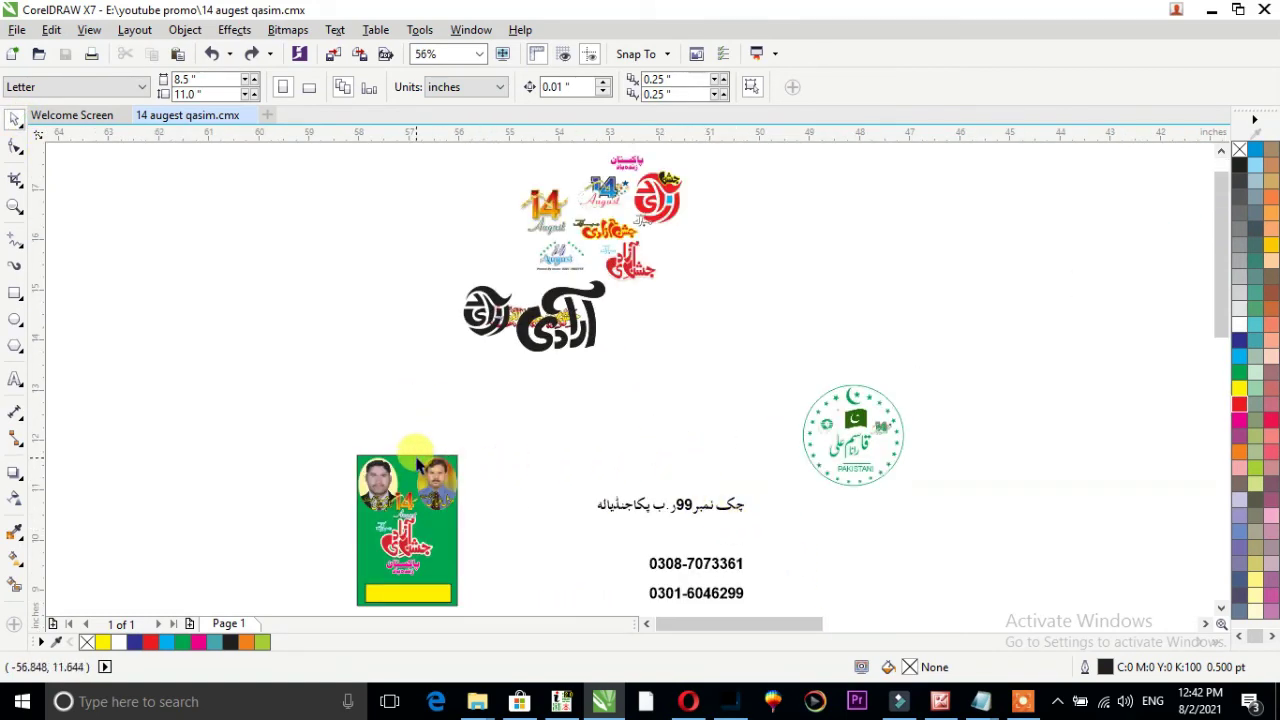
drag(288, 440, 783, 594)
key(Delete)
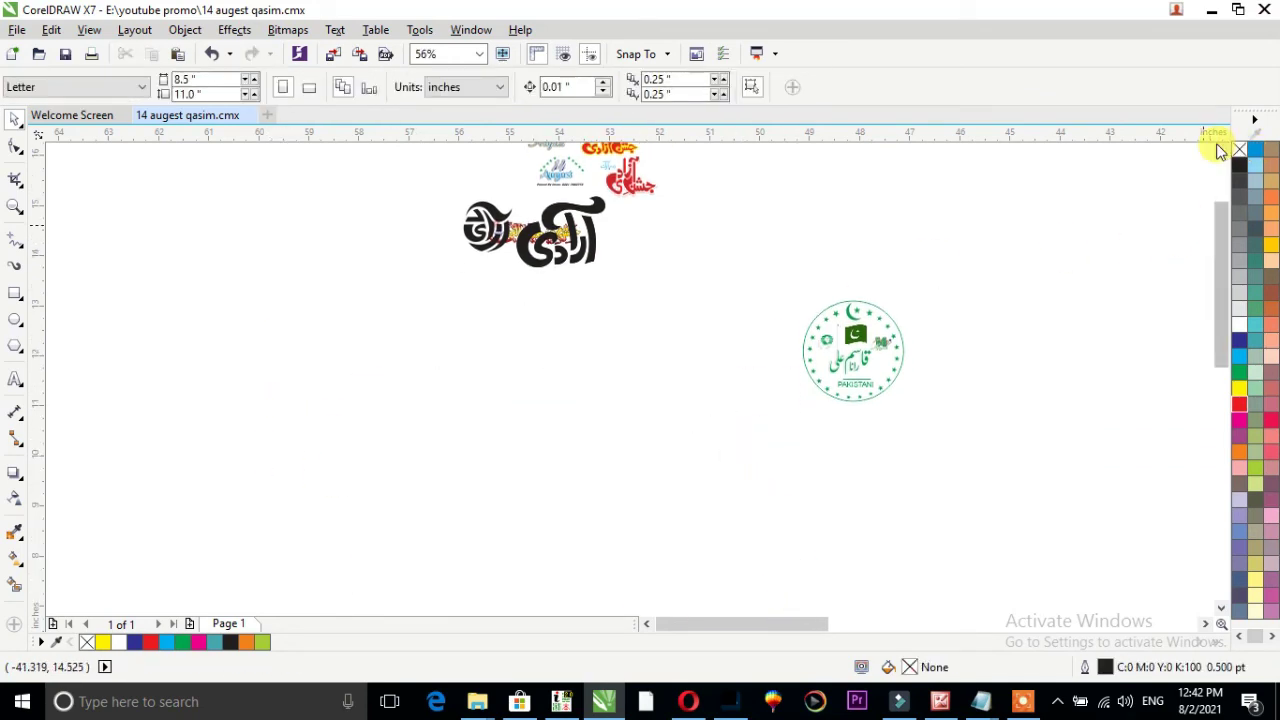
Delete the cluster of 14 August lettering logos above the badge, then select the badge and fit it in view
drag(1217, 223, 1180, 185)
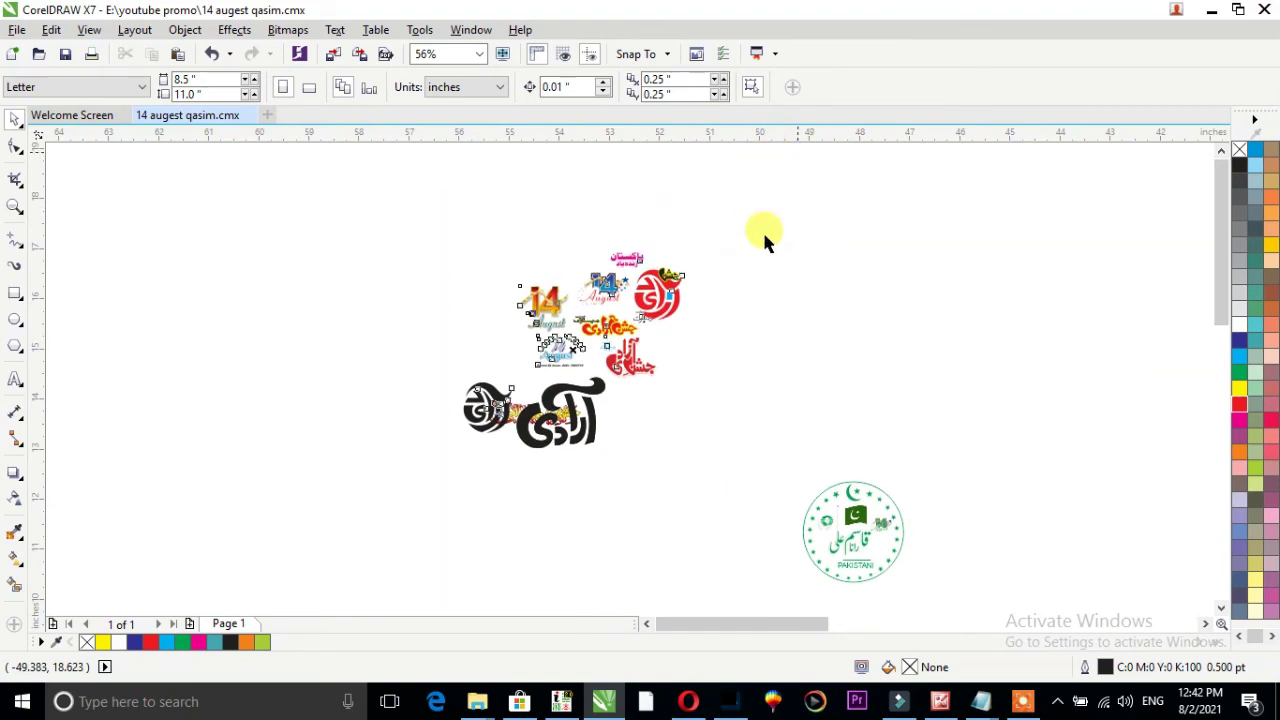
key(ctrl+a)
key(Delete)
drag(740, 426, 982, 599)
key(shift+F2)
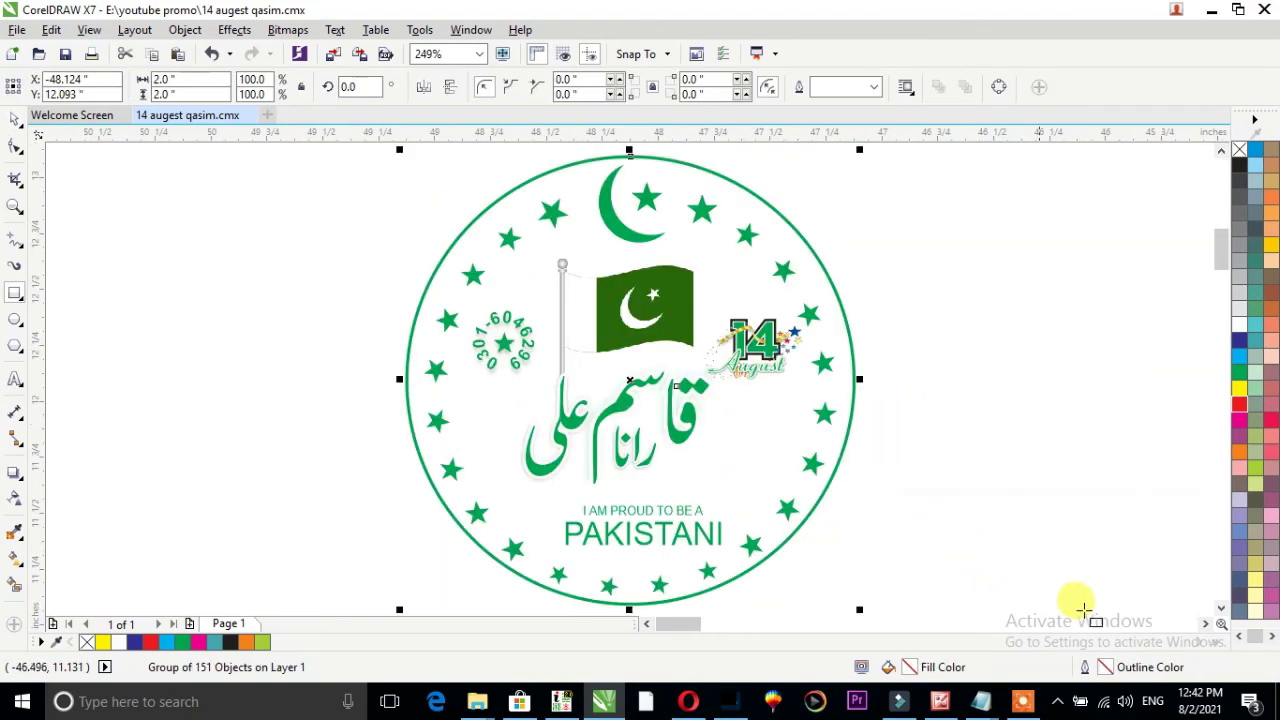
click(15, 292)
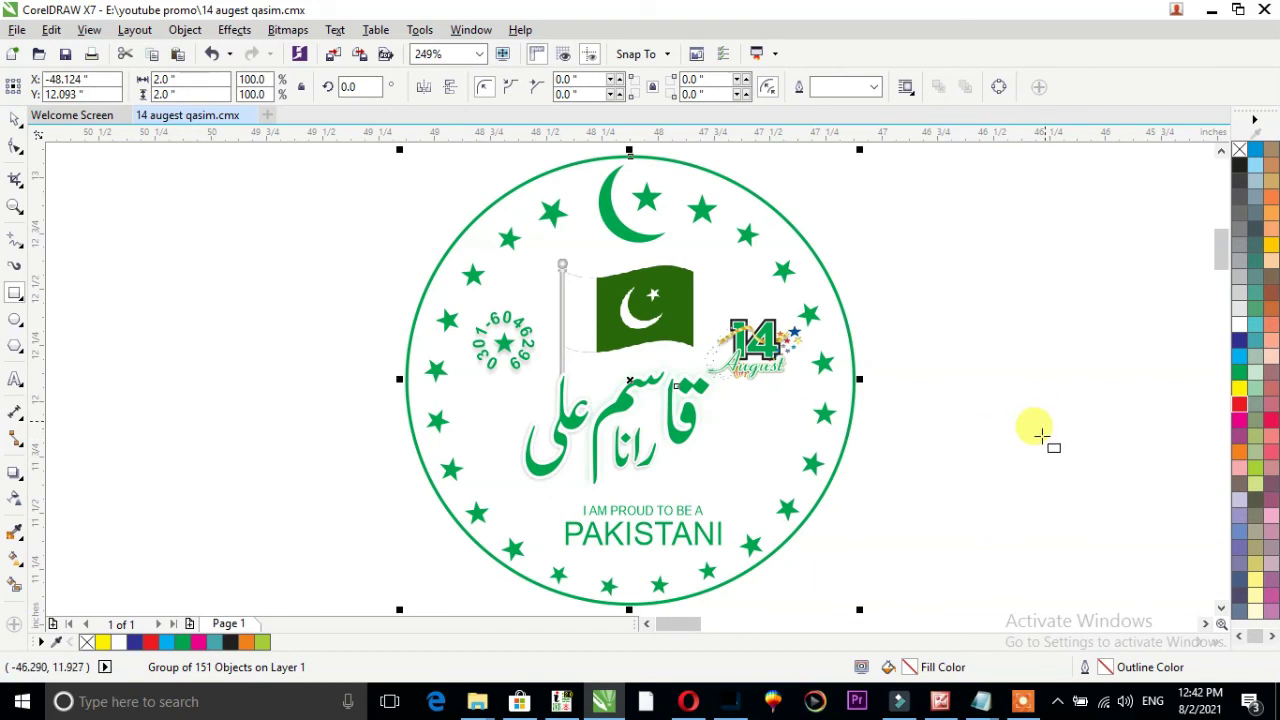
click(1221, 608)
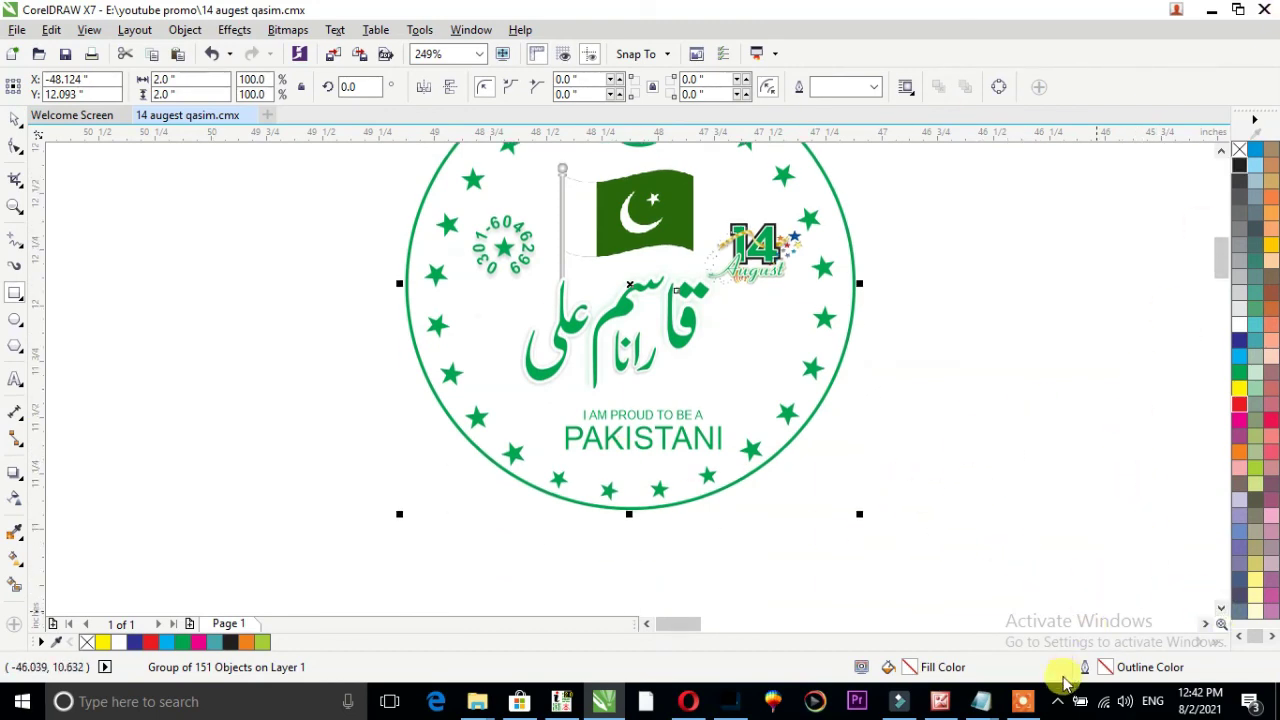
click(1021, 704)
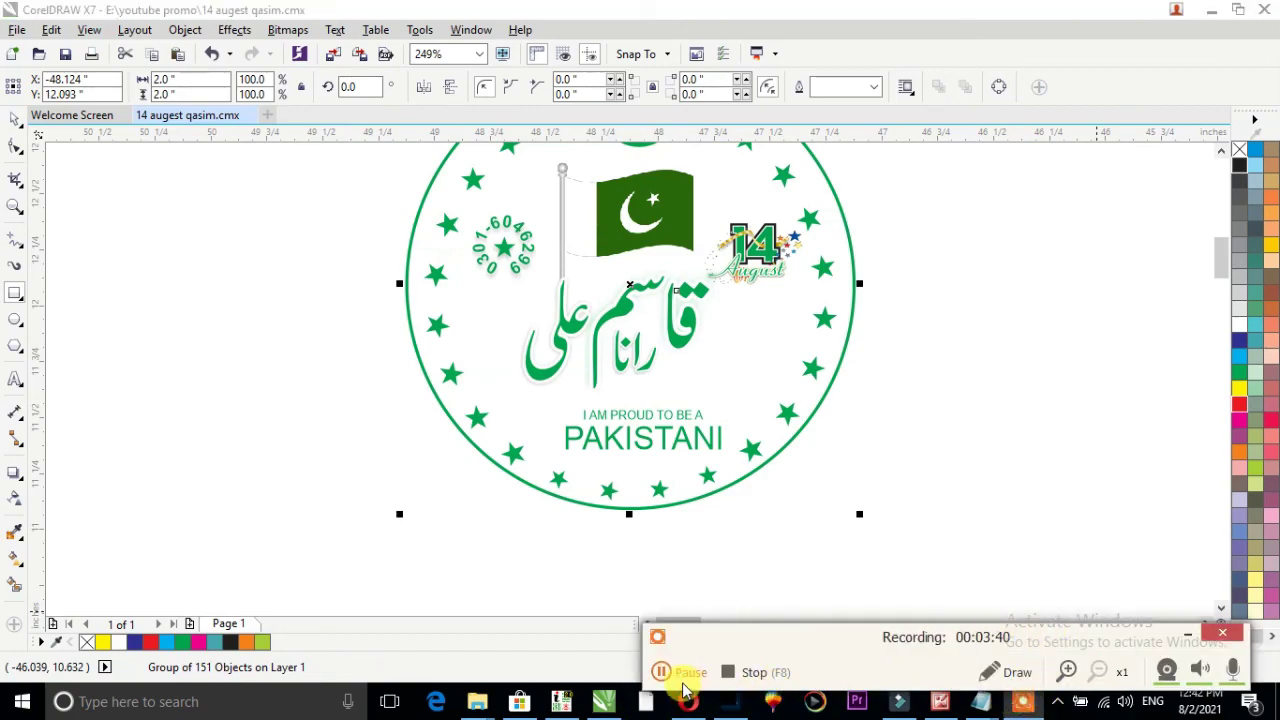